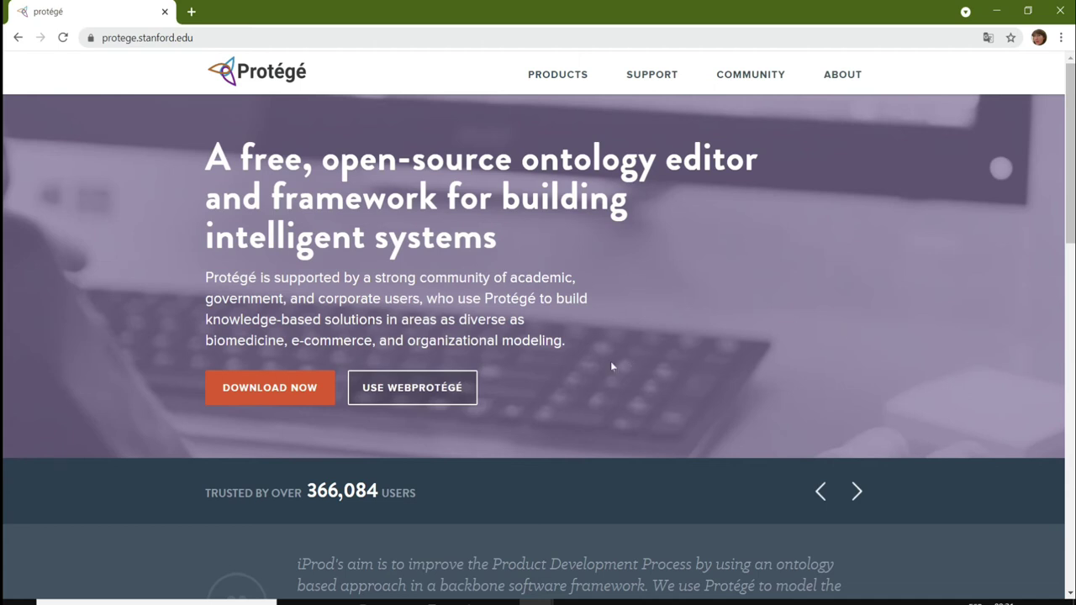
- Open the Protégé Desktop download section of the website and look over its features and support options
left_click(267, 393)
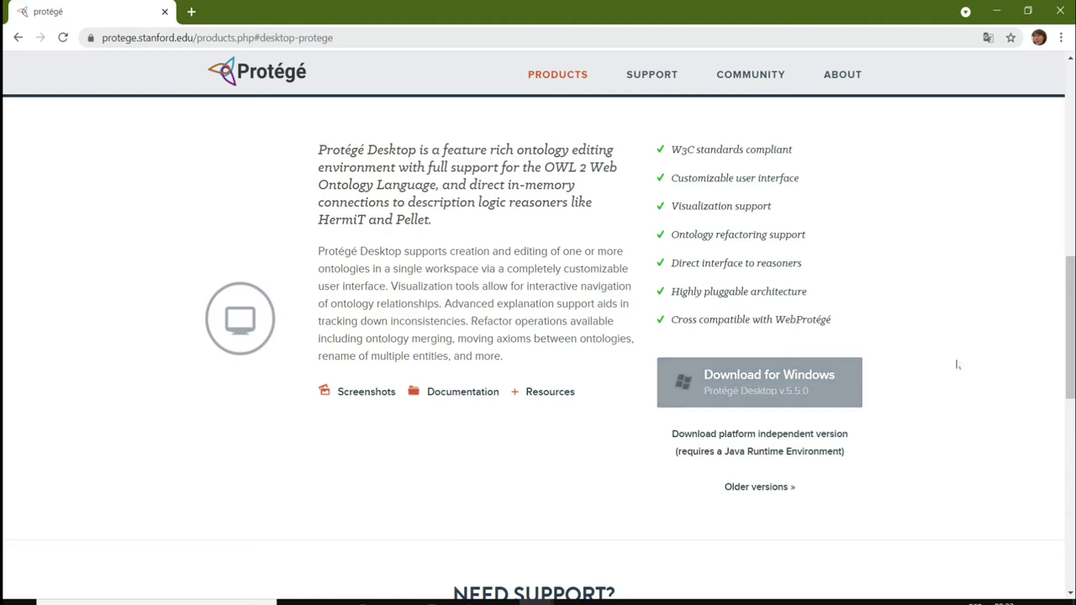
scroll(957, 364, "down", 7)
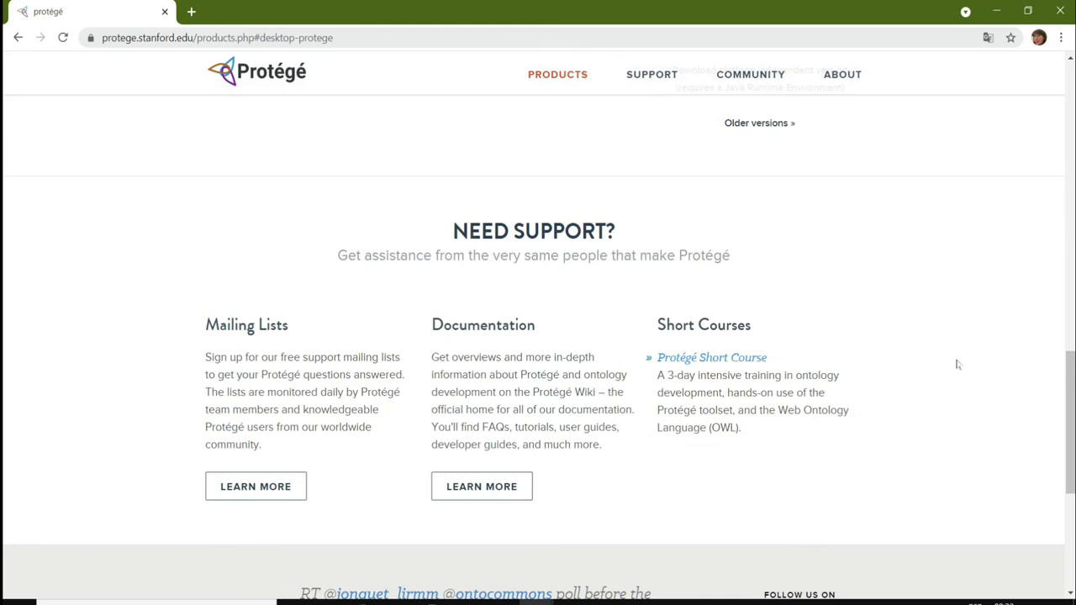
scroll(957, 364, "up", 9)
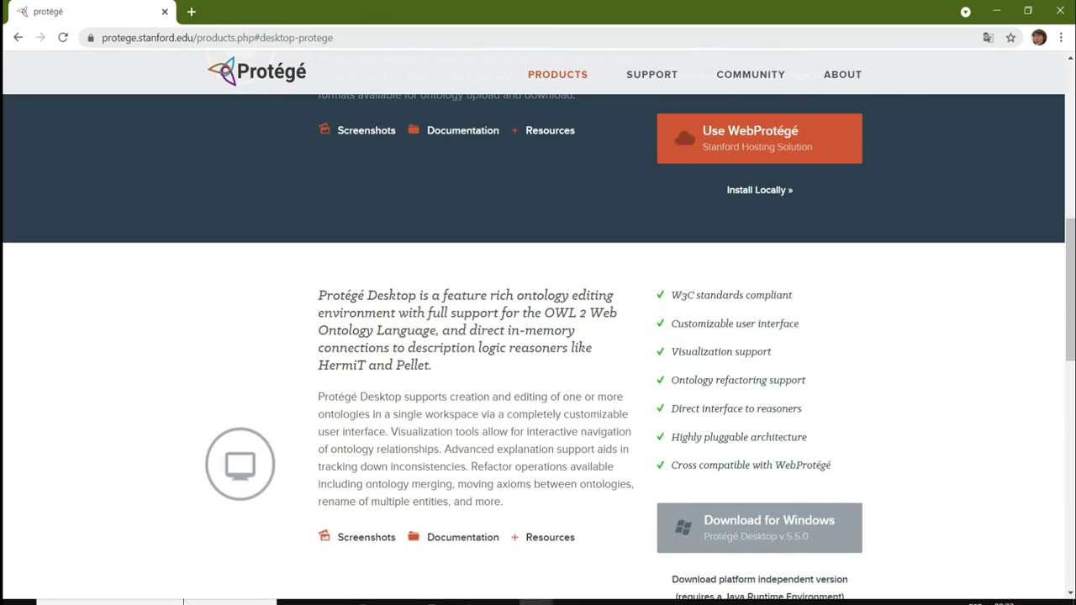
- Find the installed Protege application on the computer and launch Protege.exe from the Protege-5.5.0 folder
left_click(155, 602)
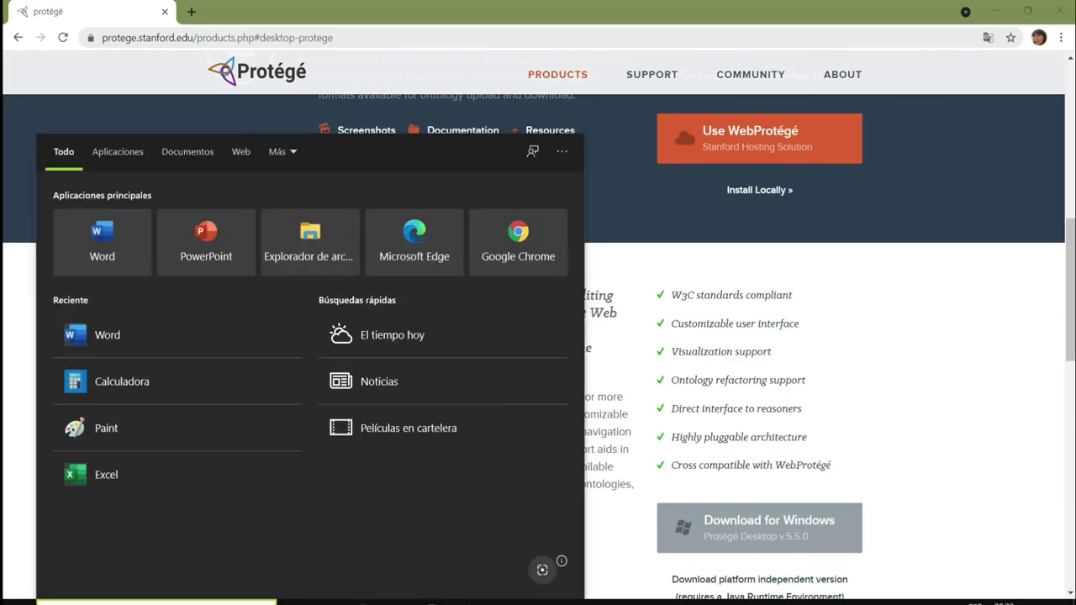
type("prote")
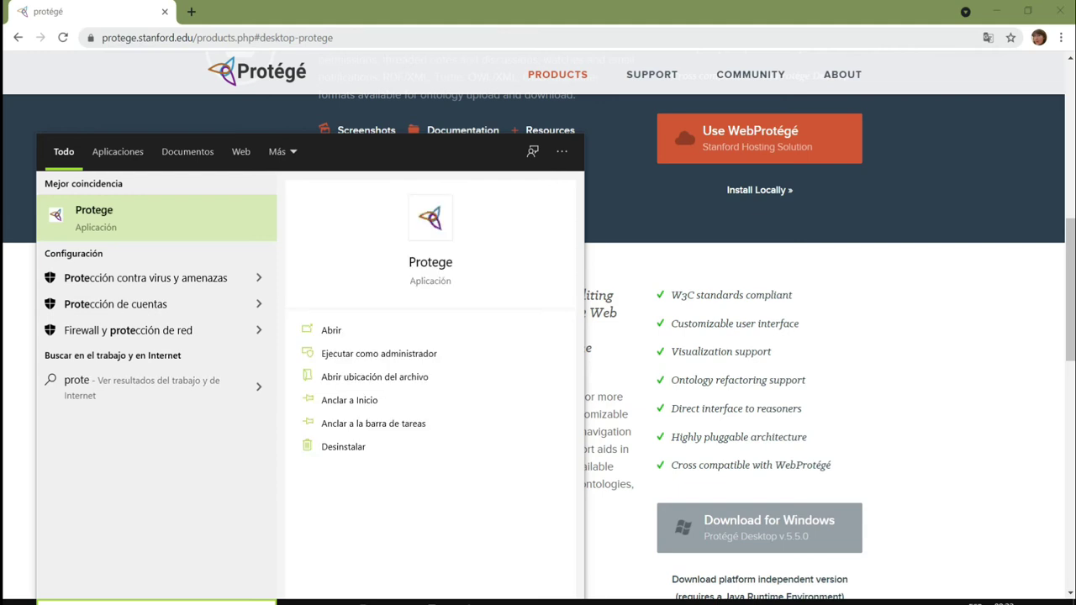
type("ge")
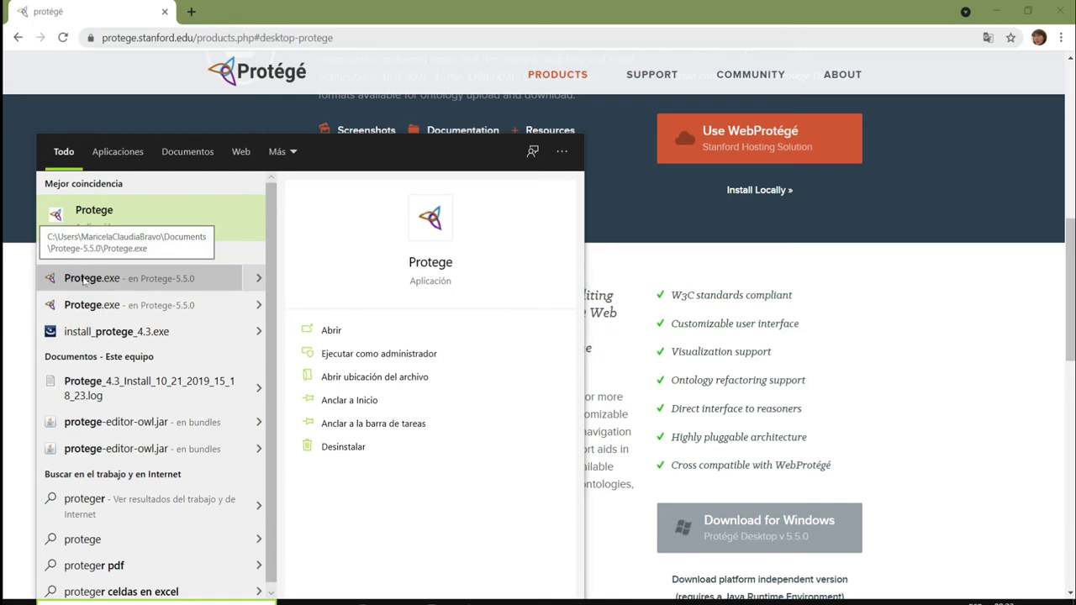
left_click(84, 279)
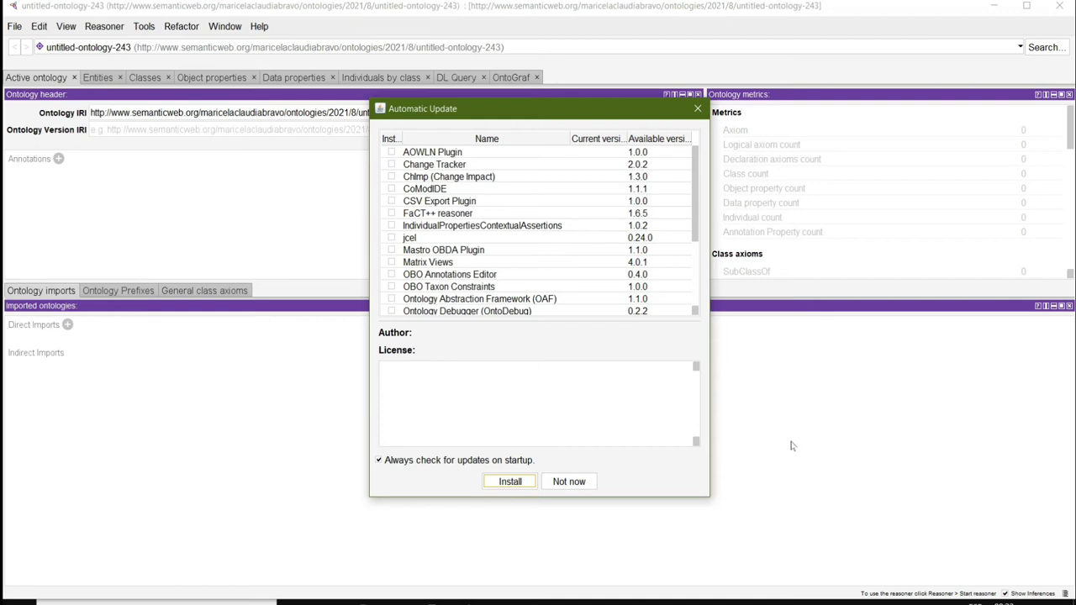
- Review the list of available plugins in the Automatic Update dialog and dismiss it without installing any
left_click_drag(537, 102, 530, 42)
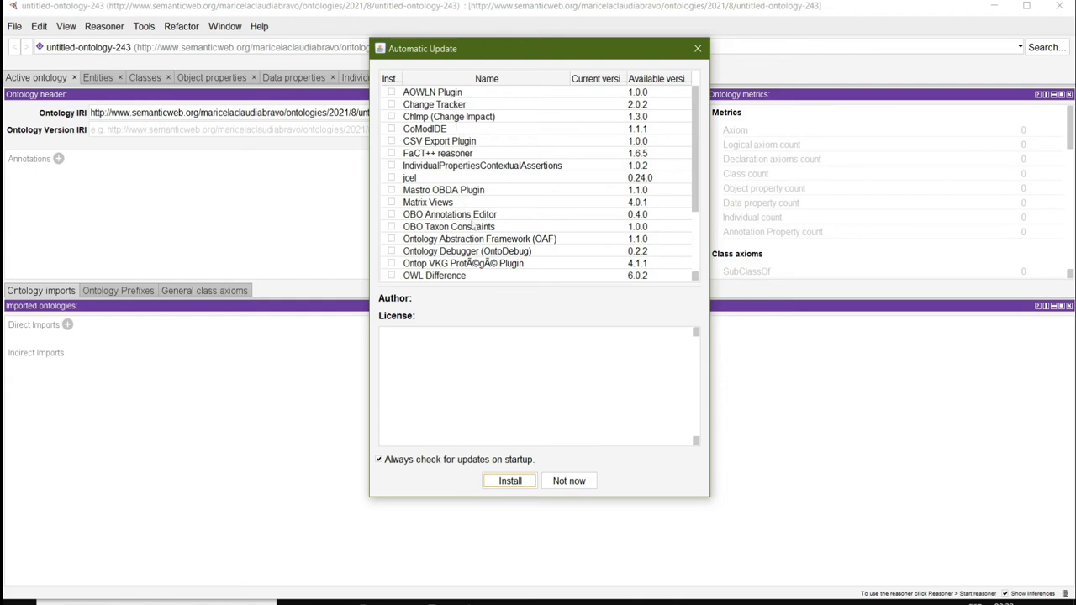
scroll(492, 221, "down", 3)
scroll(511, 217, "up", 1)
scroll(512, 217, "down", 1)
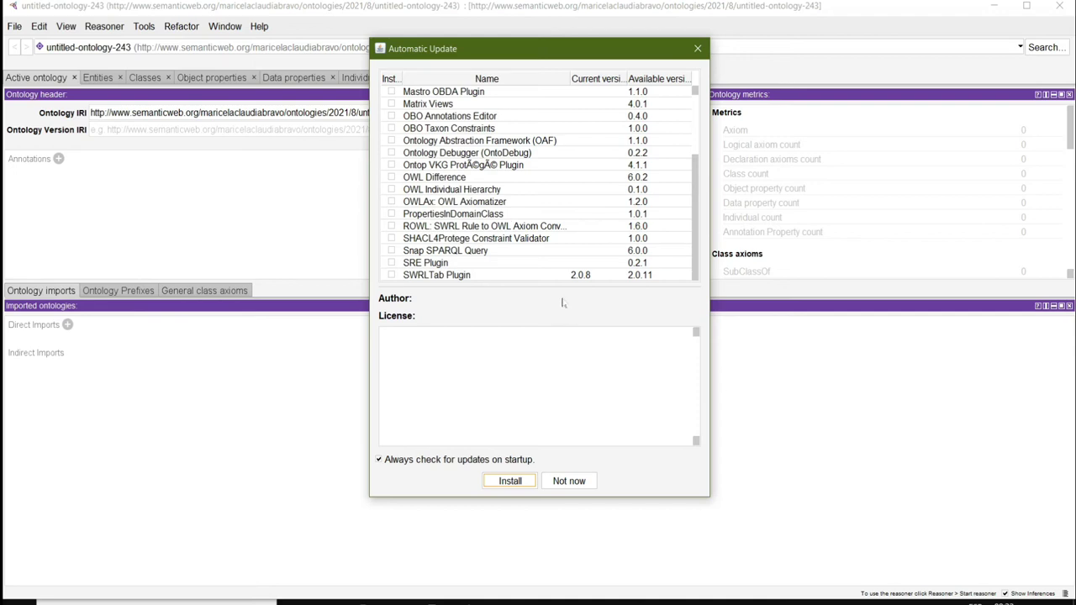
scroll(552, 261, "up", 3)
scroll(552, 261, "down", 3)
scroll(561, 190, "up", 2)
scroll(560, 190, "up", 1)
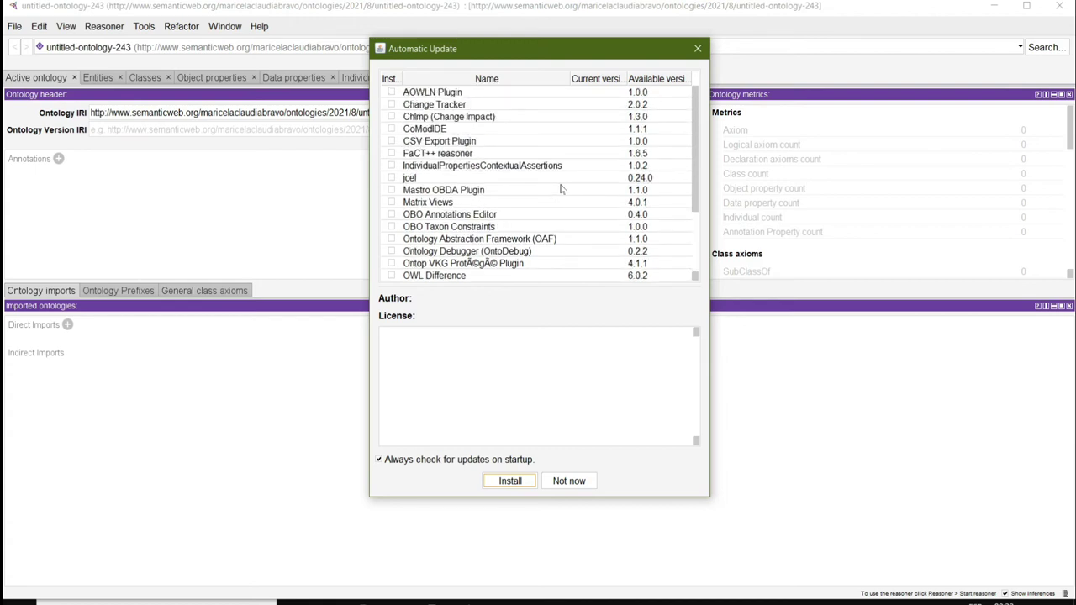
scroll(561, 190, "down", 2)
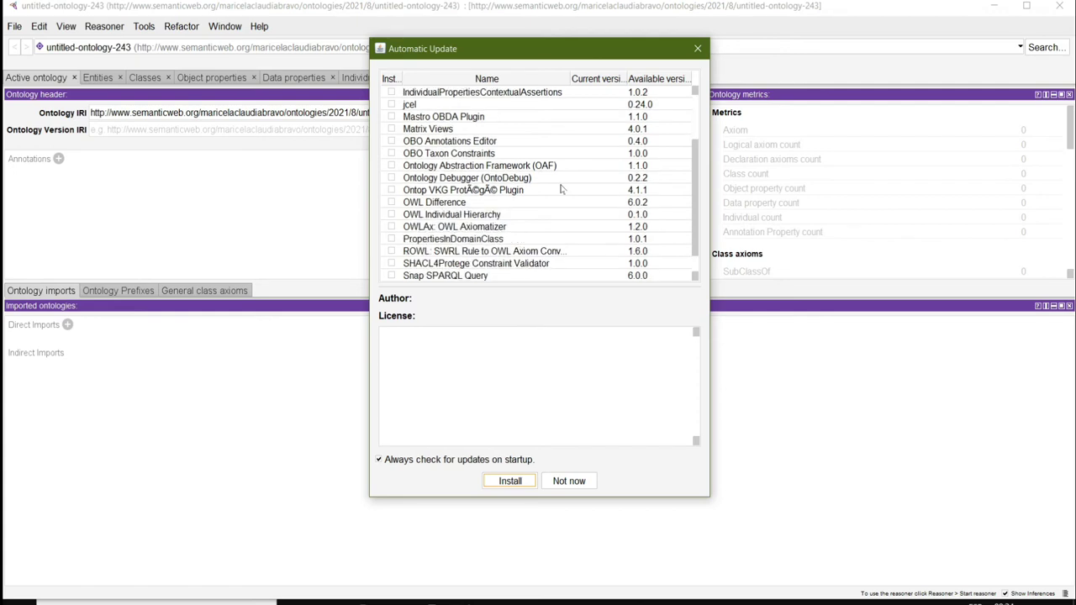
left_click(572, 484)
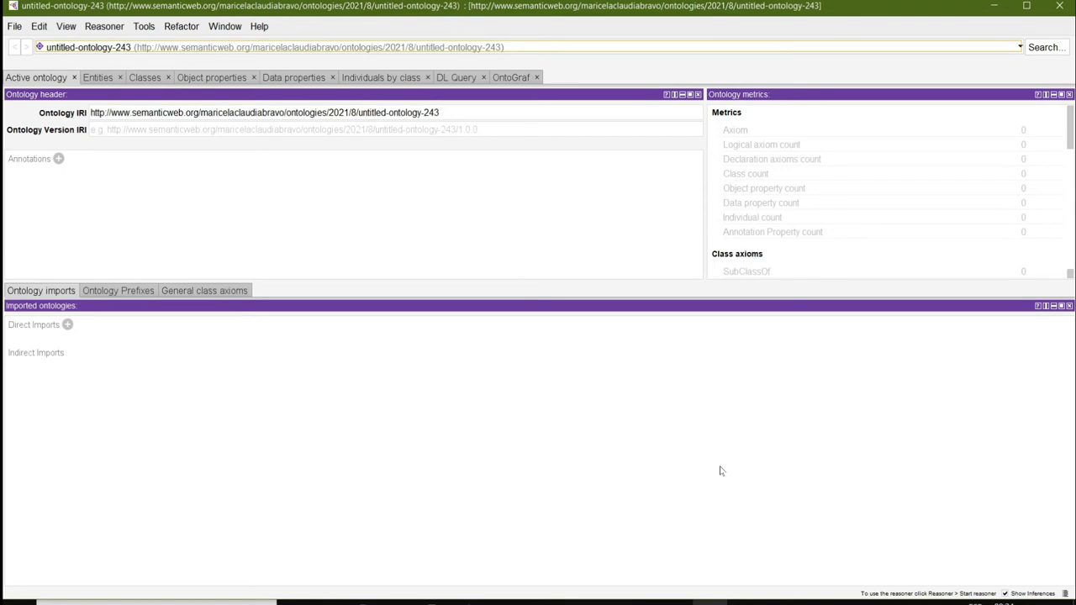
- Shrink the ontology editor window from full screen and reposition it over the browser
left_click(1025, 5)
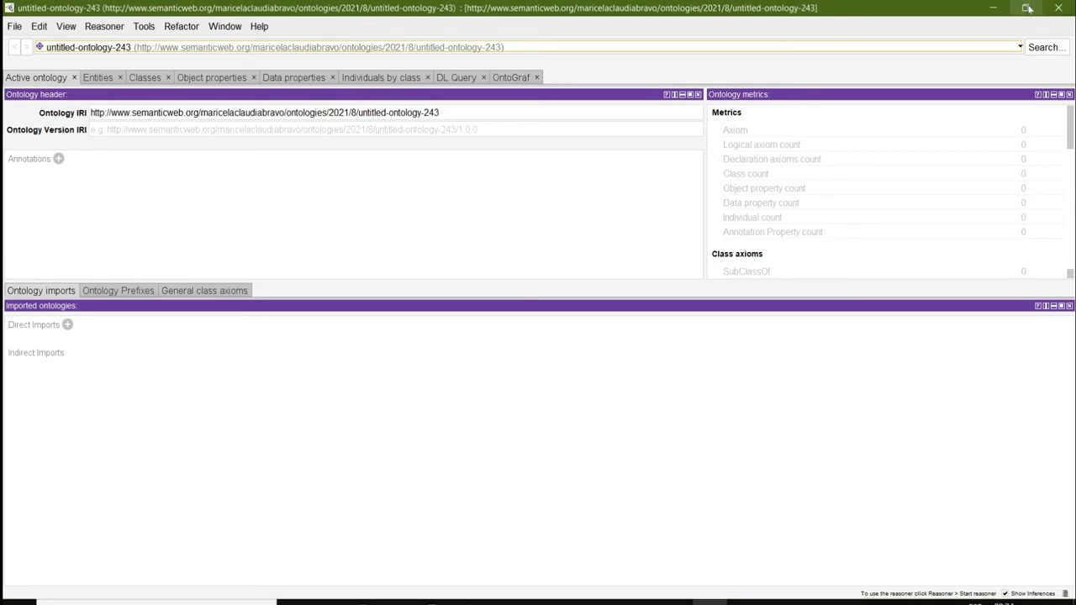
left_click_drag(950, 10, 900, 39)
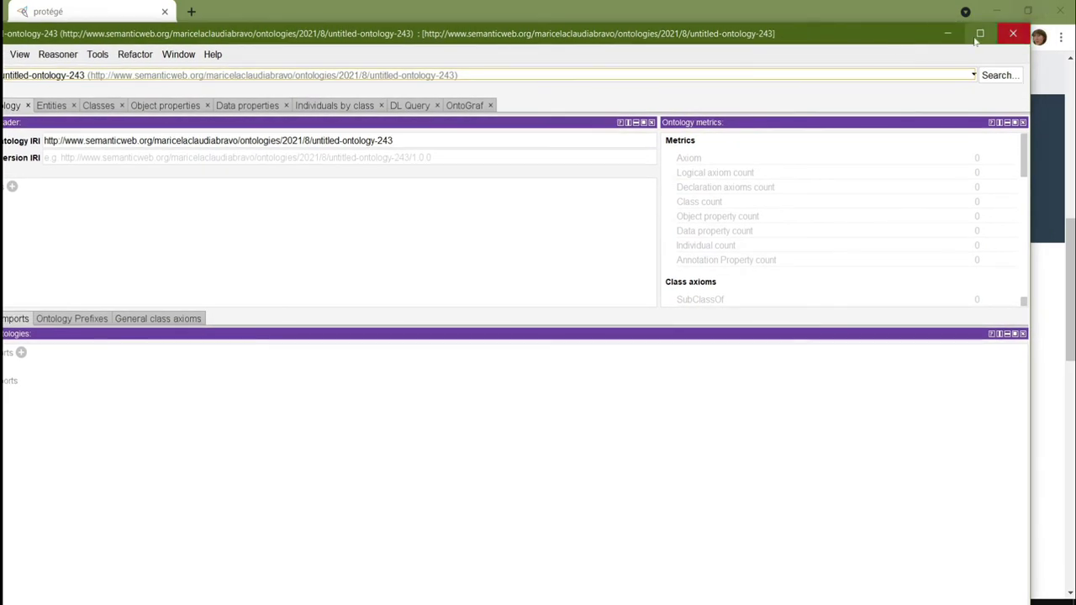
left_click_drag(1026, 206, 920, 213)
left_click_drag(630, 34, 722, 25)
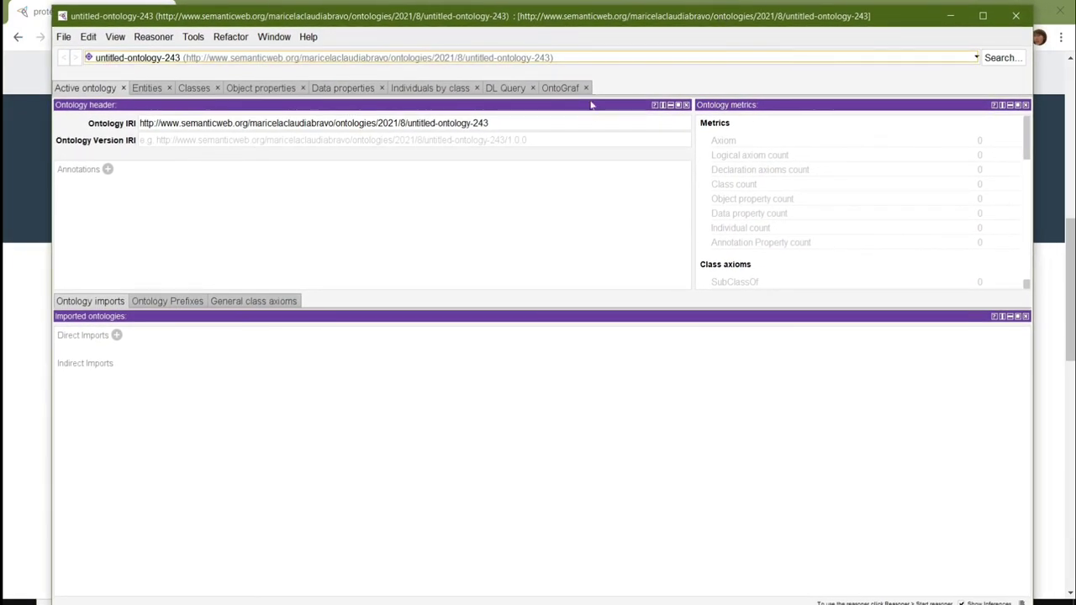
- Look through the workspace views in reverse order, from OntoGraf and DL Query through the property views and Entities to Active ontology
left_click(562, 89)
left_click(513, 89)
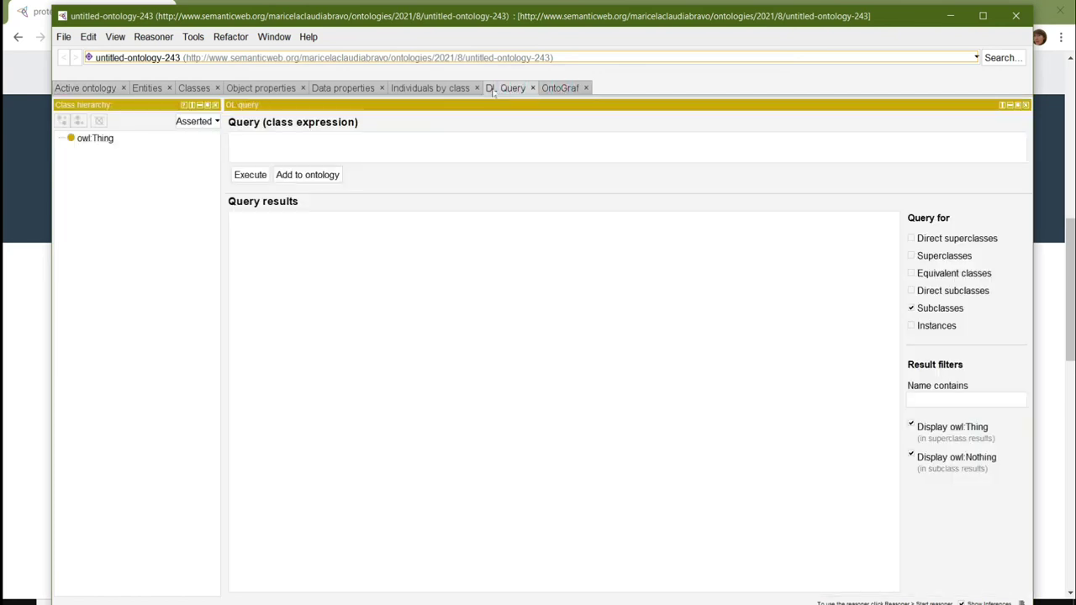
left_click(447, 87)
left_click(355, 88)
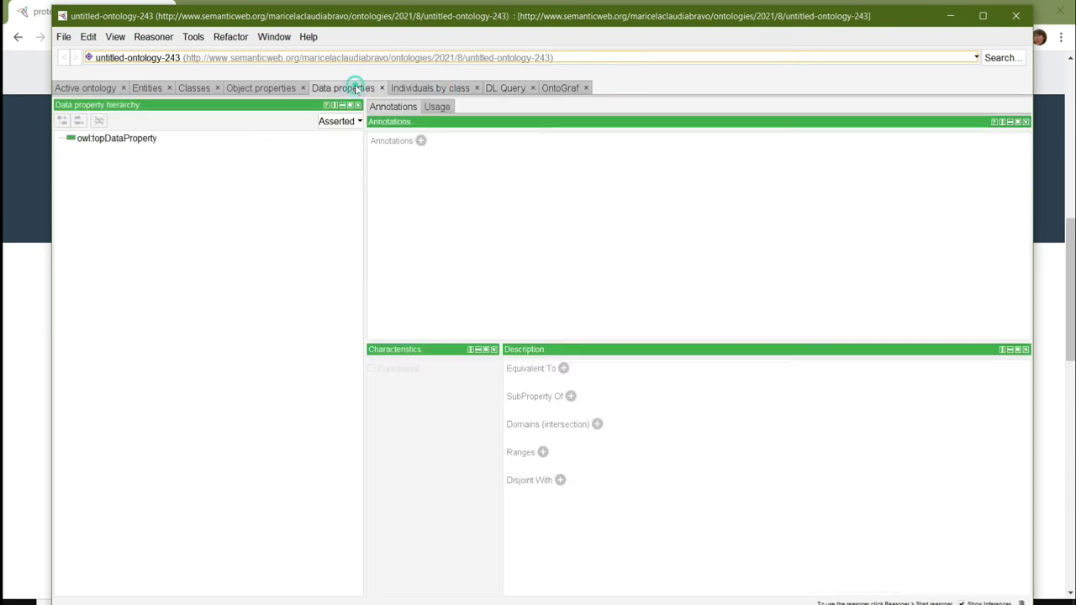
left_click(270, 87)
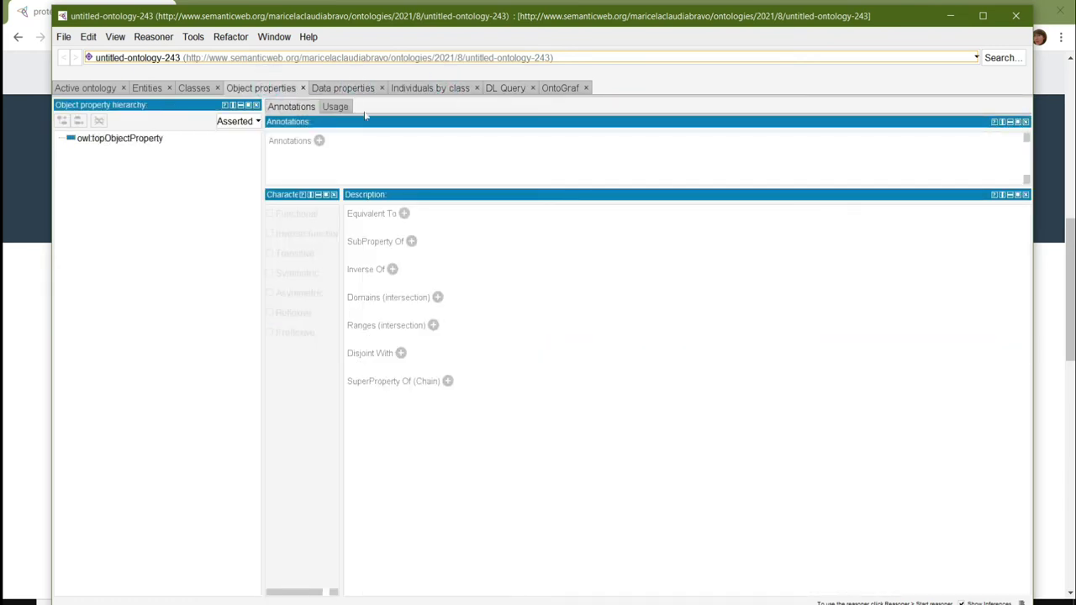
left_click(142, 89)
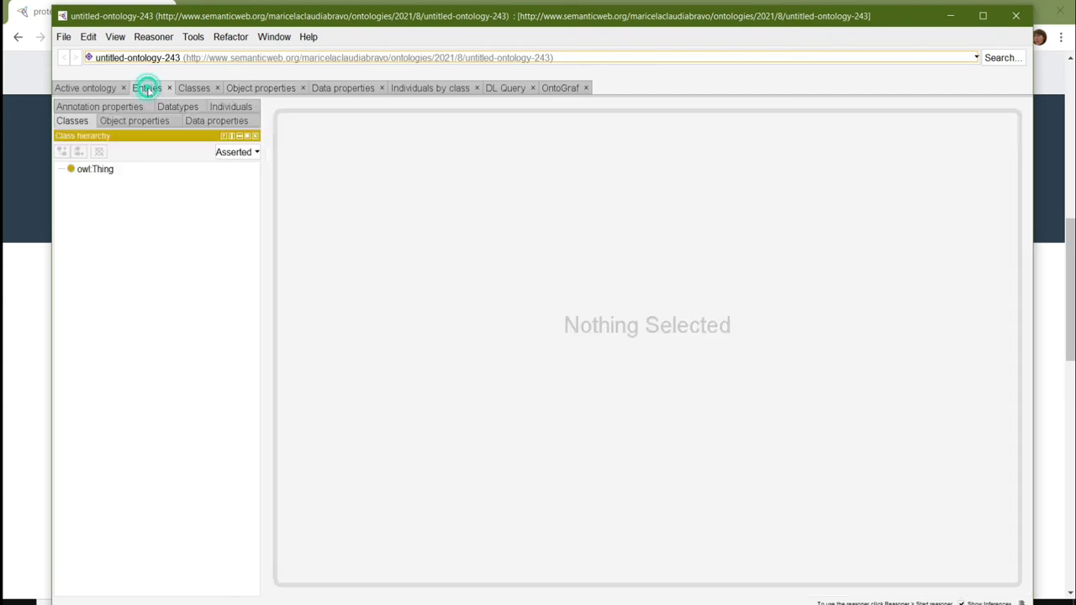
left_click(75, 88)
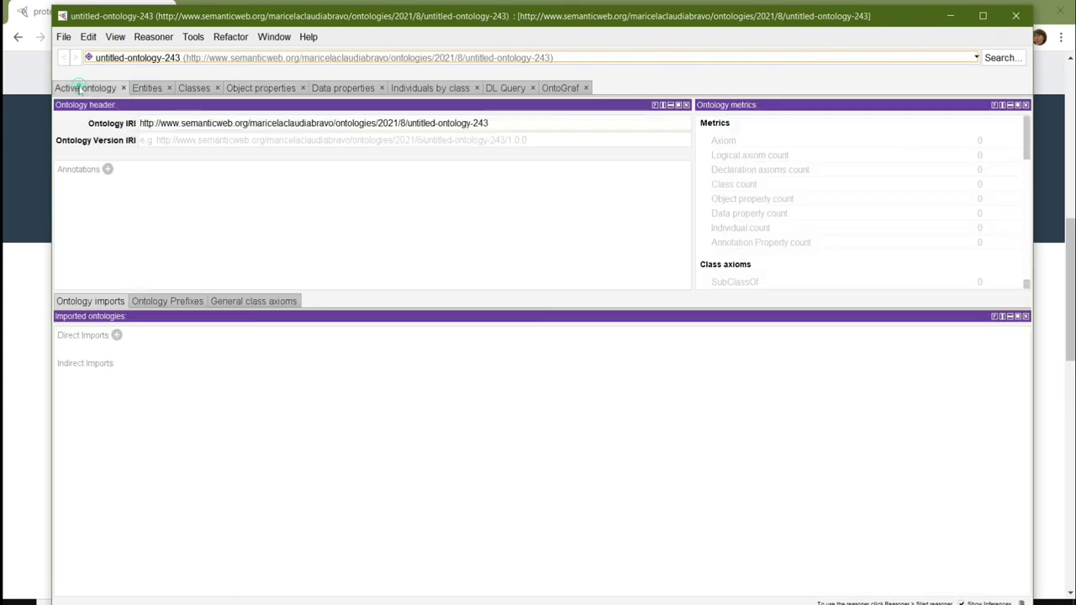
- Look at the Object properties, Data properties, Individuals by class, DL Query and OntoGraf views in turn
left_click(271, 87)
left_click(346, 89)
left_click(414, 88)
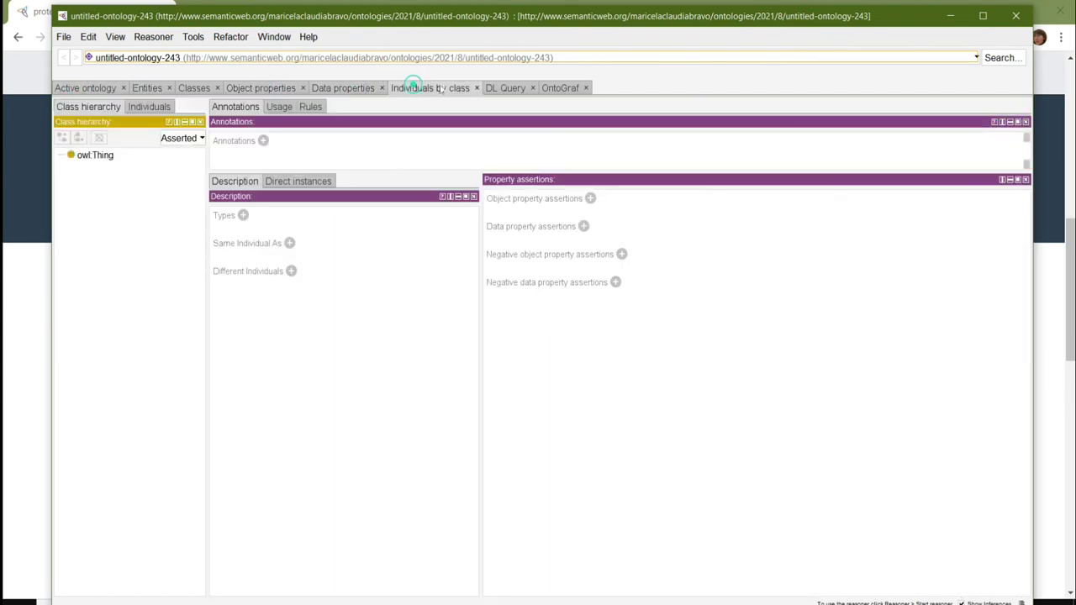
left_click(505, 88)
left_click(577, 89)
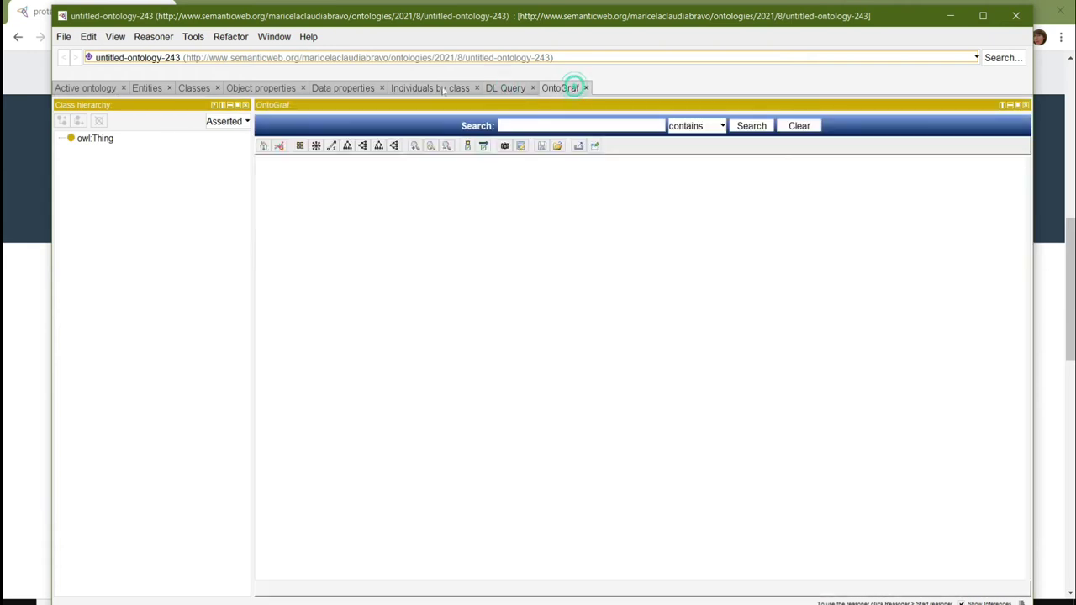
- Go through all workspace views in order from Active ontology to OntoGraf, then return to Entities and Classes
left_click(78, 89)
left_click(147, 89)
left_click(195, 89)
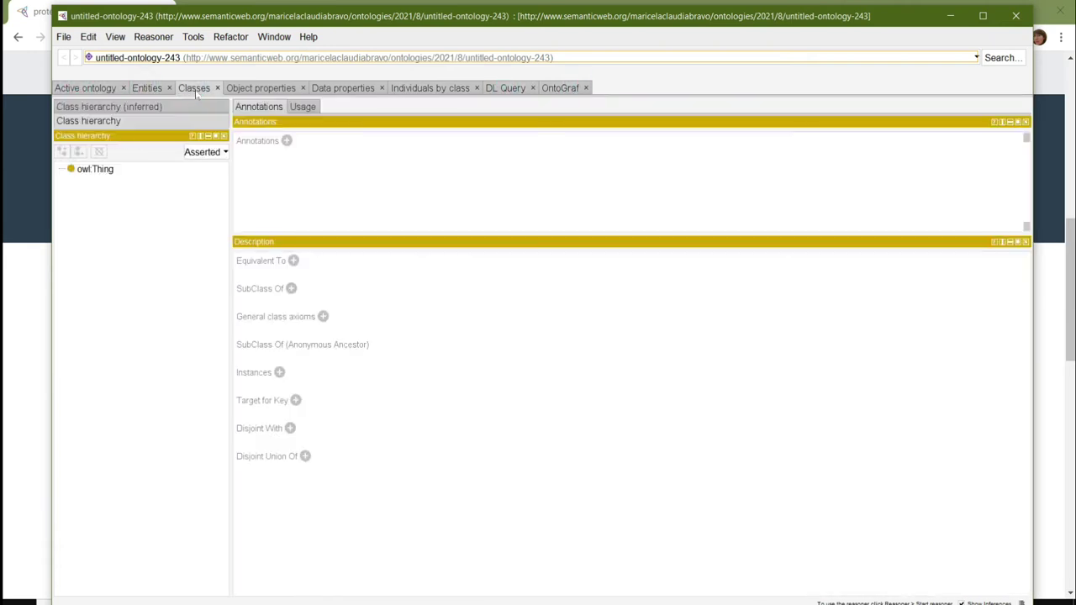
left_click(262, 90)
left_click(345, 88)
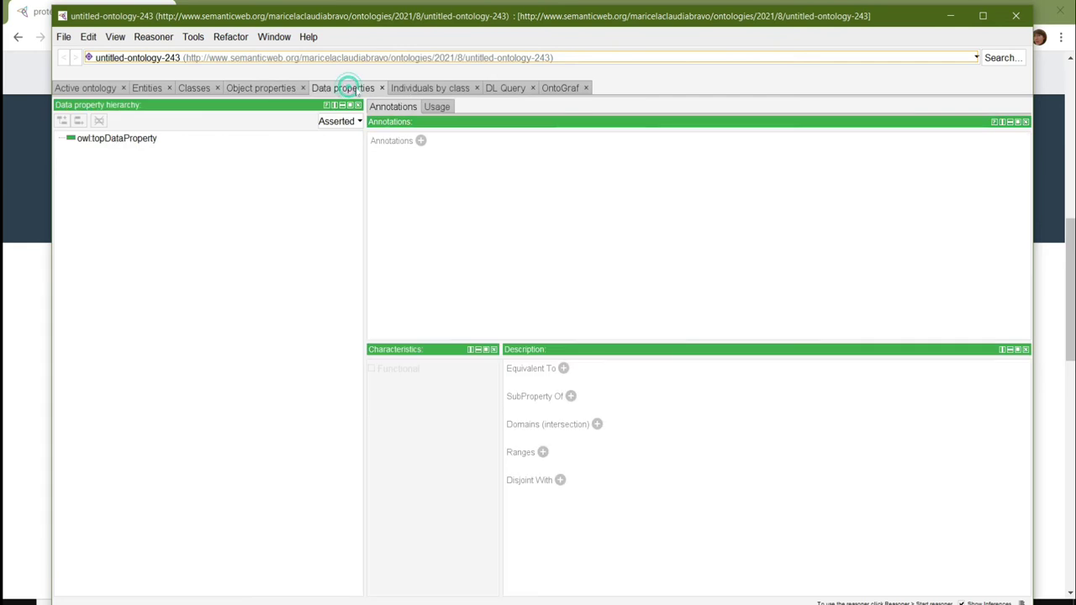
left_click(435, 87)
left_click(505, 87)
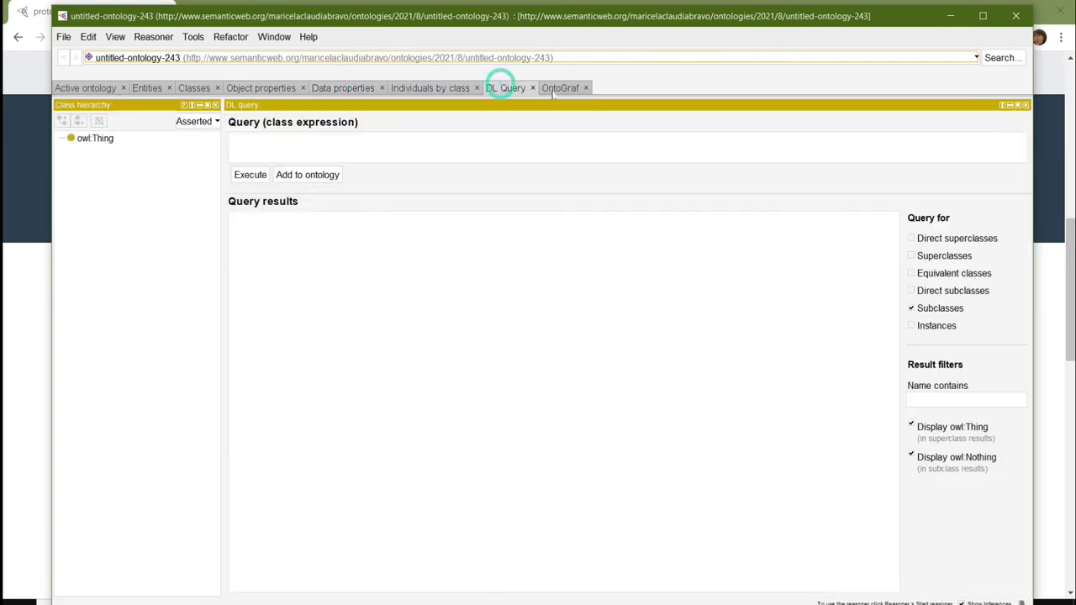
left_click(561, 88)
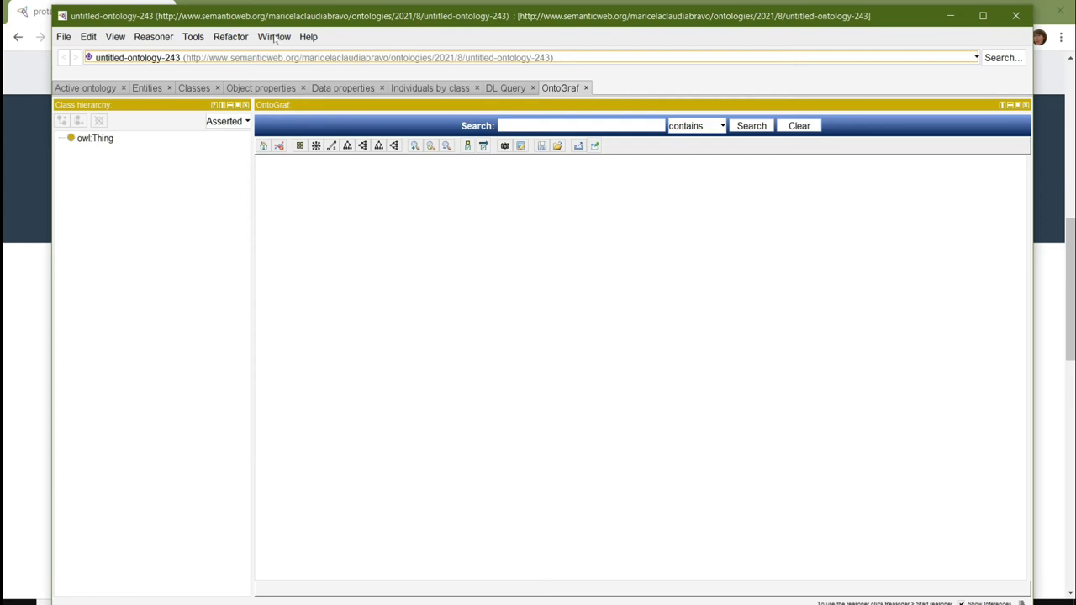
left_click(149, 87)
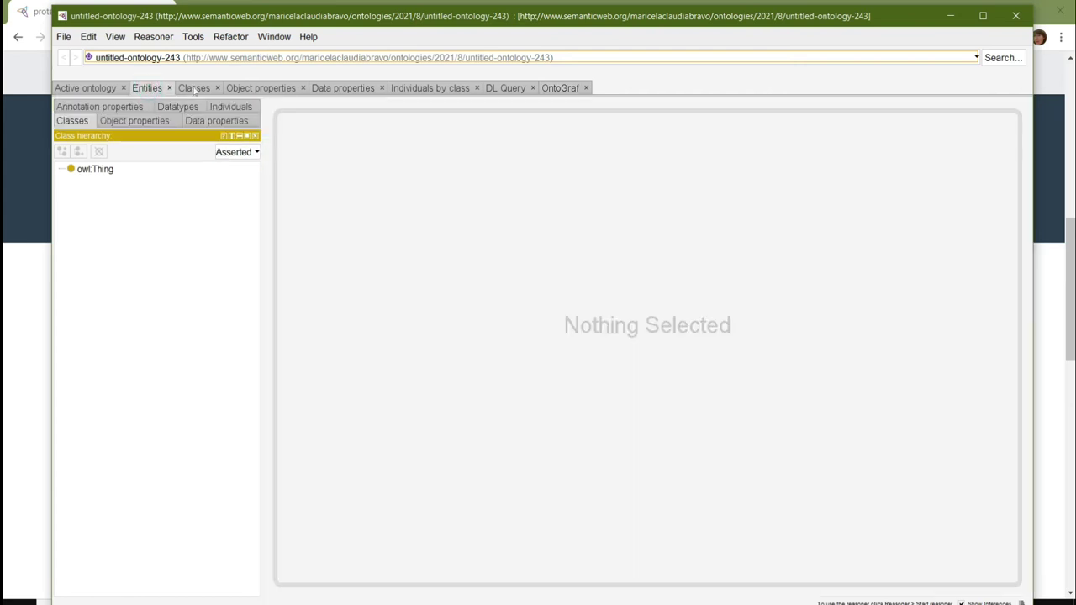
left_click(194, 89)
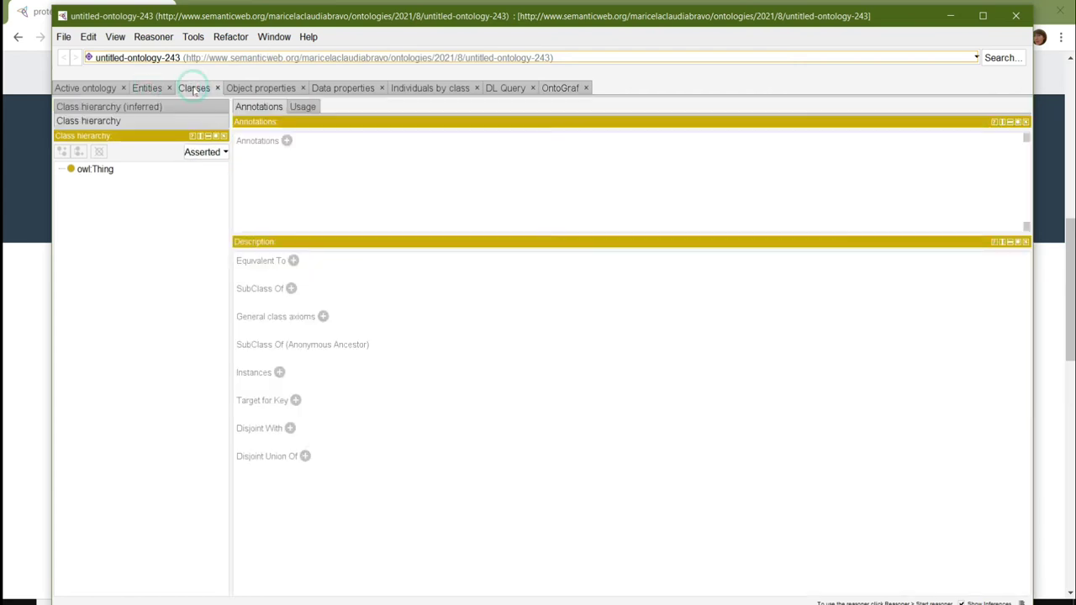
- Remove the OntoGraf and DL Query tabs from the workspace
left_click(283, 38)
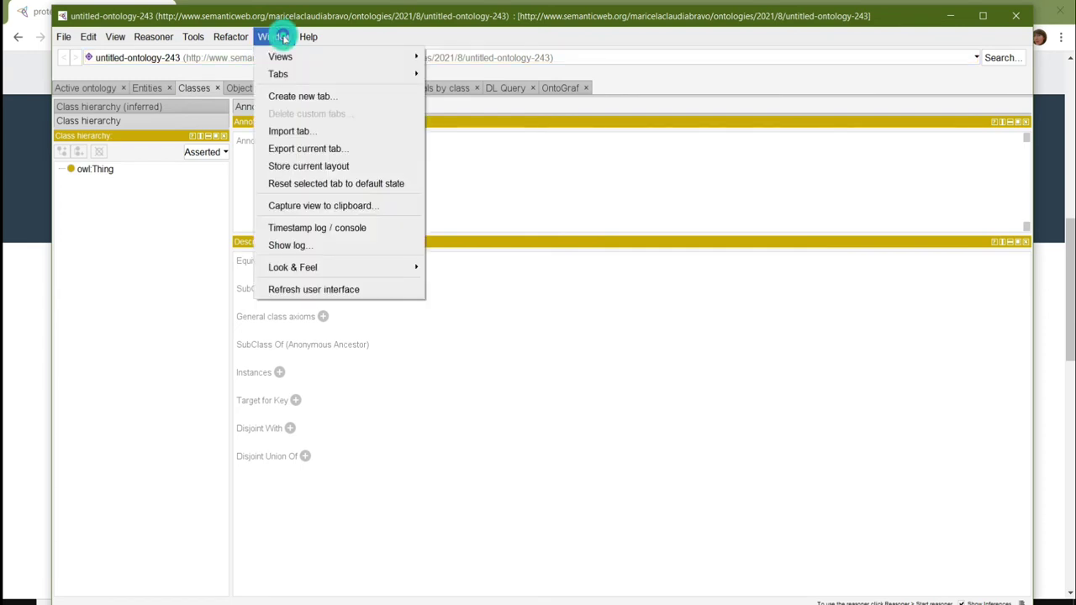
mouse_move(290, 76)
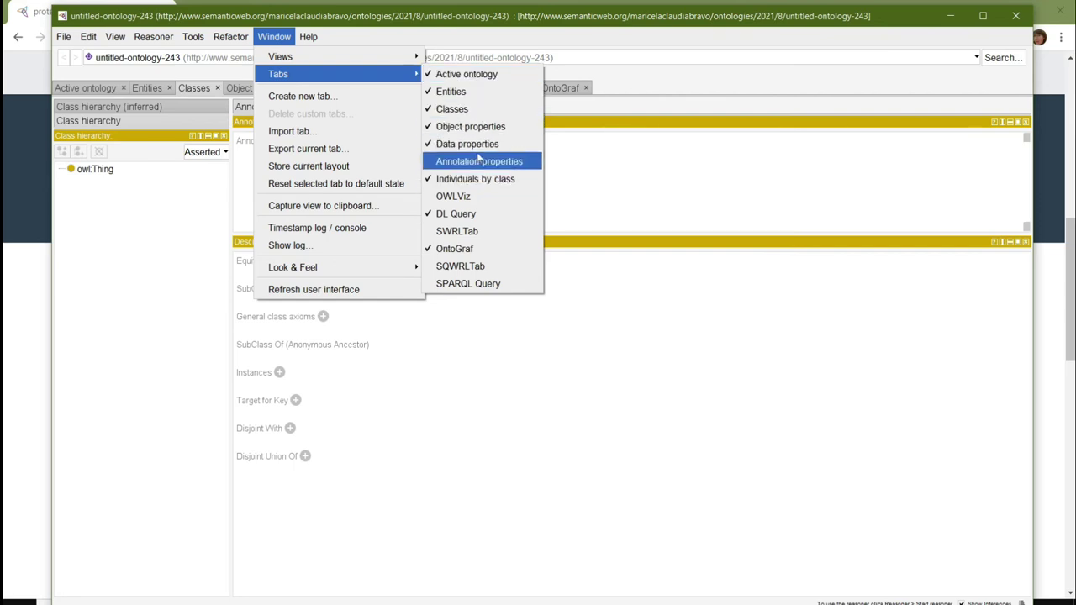
left_click(432, 252)
left_click(275, 37)
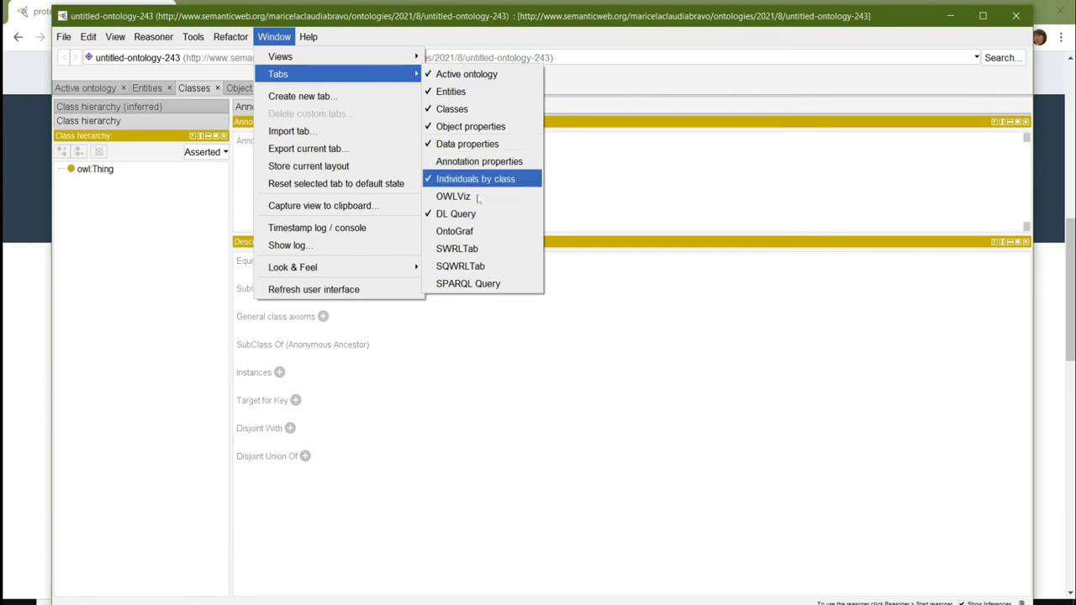
left_click(443, 215)
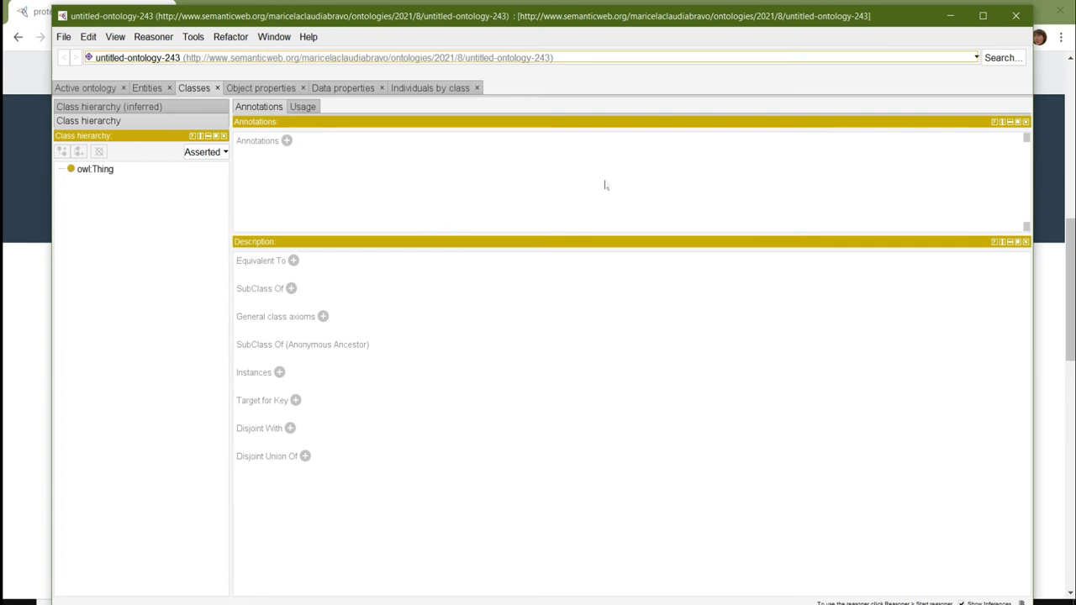
- Add the OntoGraf tab back to the workspace
left_click(273, 37)
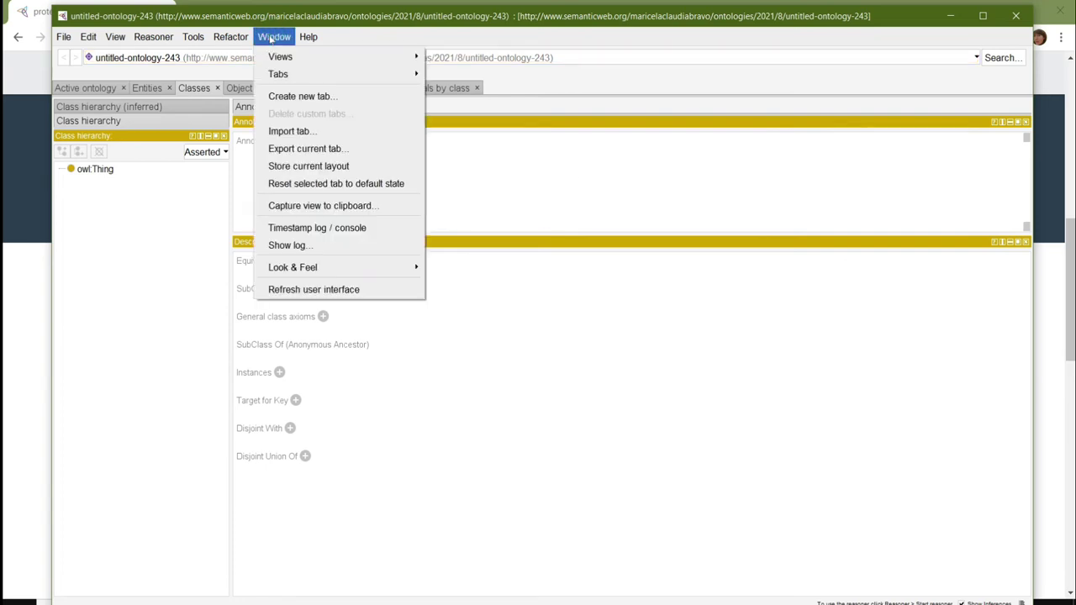
mouse_move(286, 76)
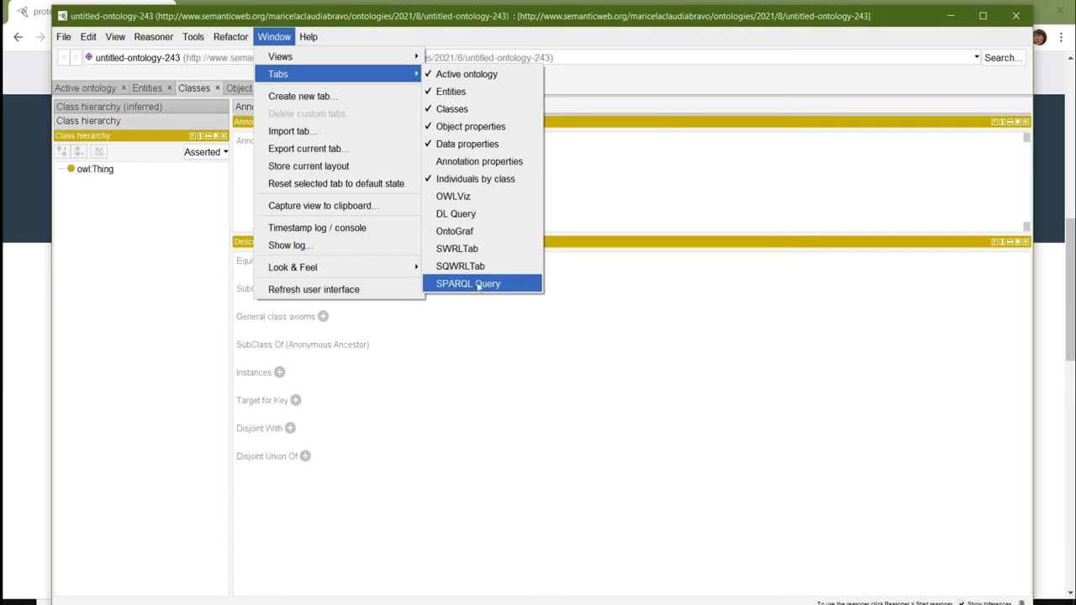
left_click(431, 234)
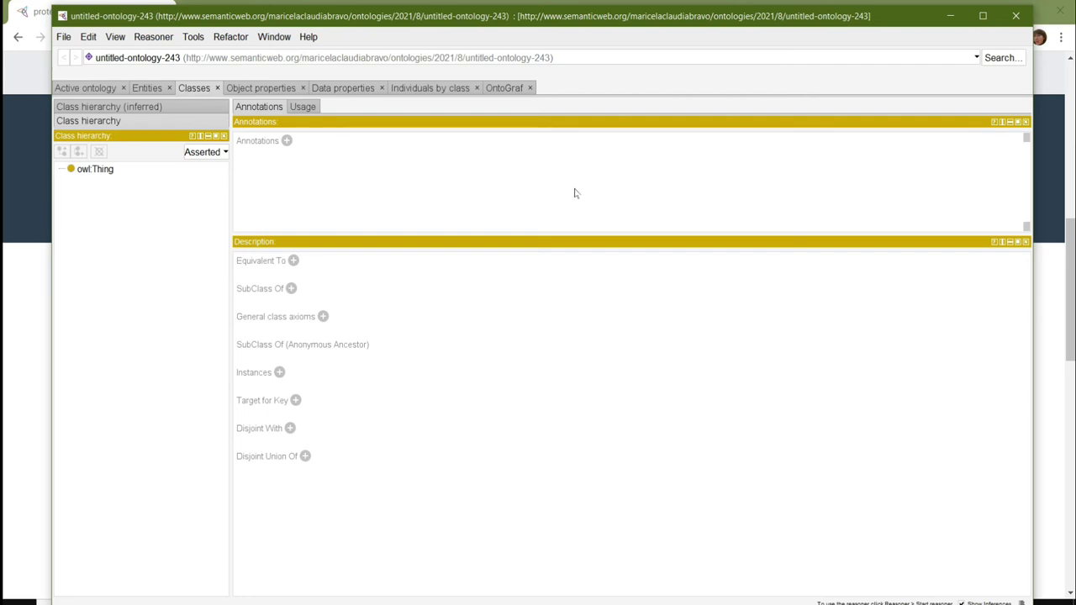
- Check for available plugins, look through the whole list and close it without installing anything
left_click(63, 37)
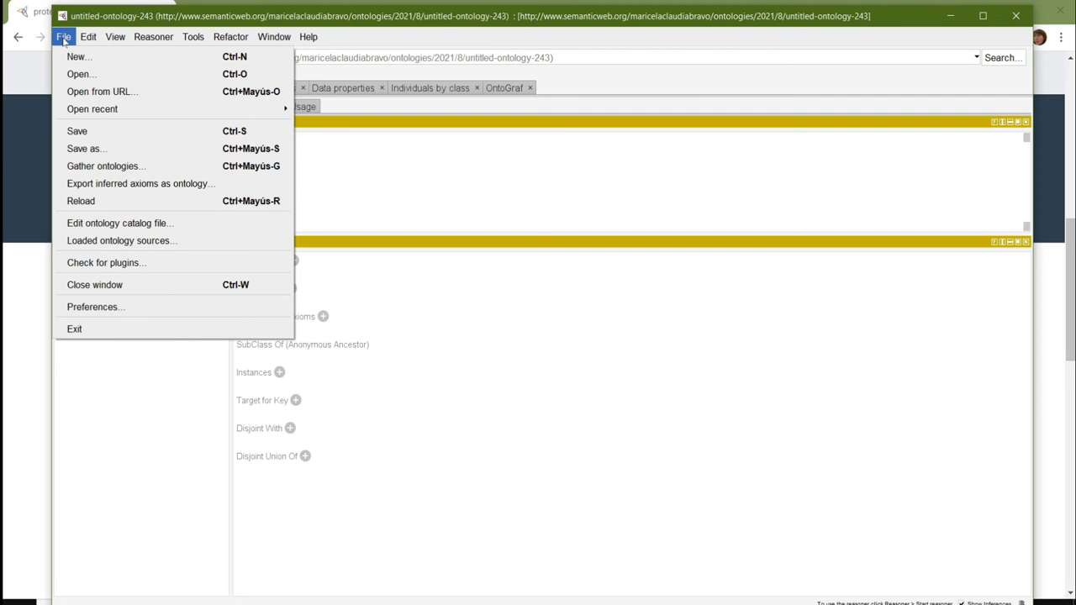
left_click(129, 263)
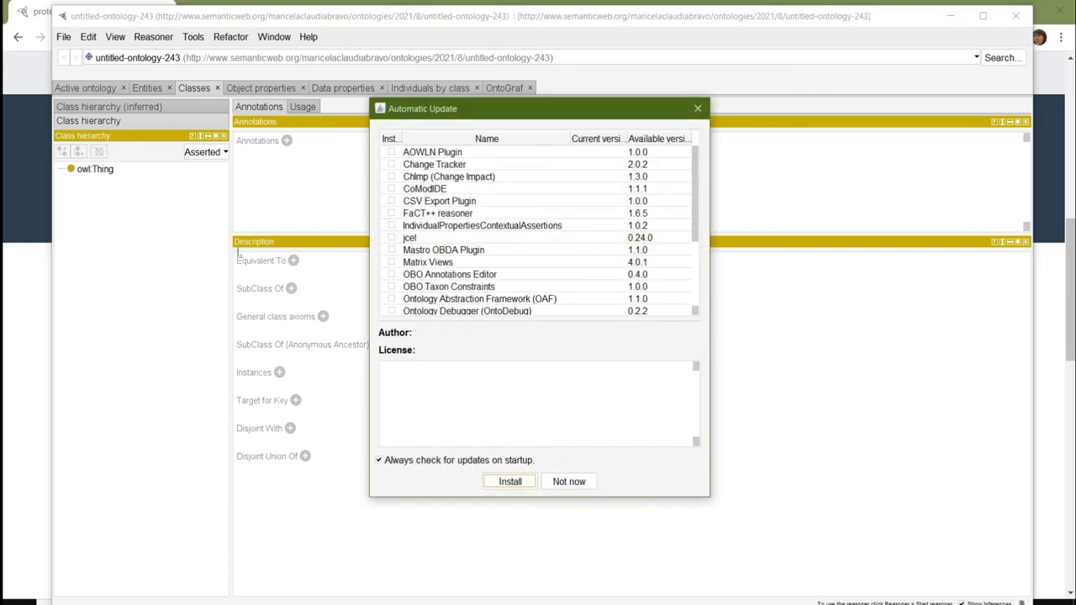
scroll(575, 189, "down", 2)
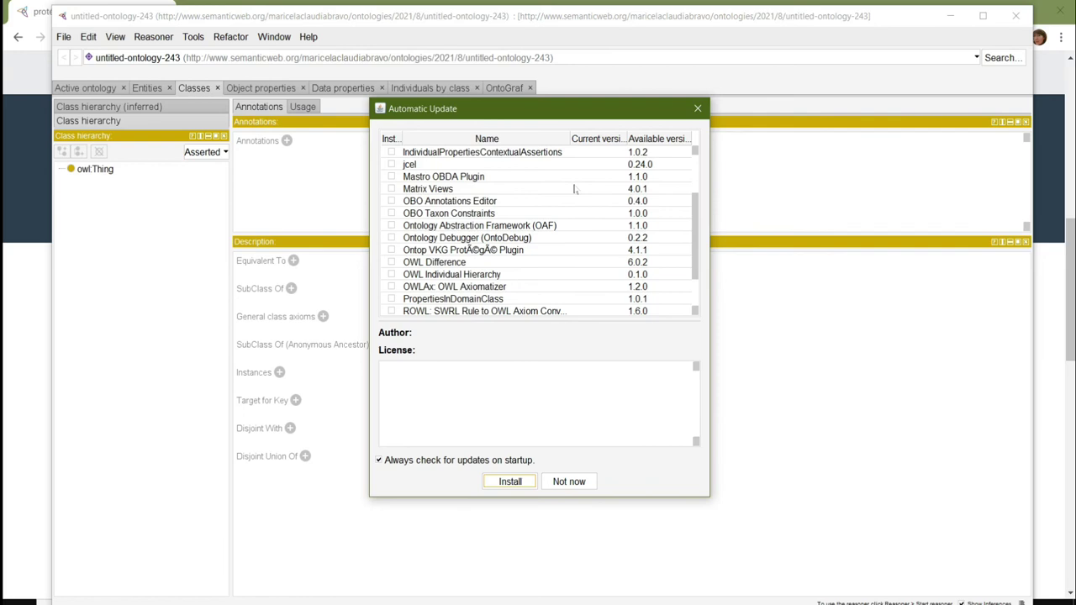
scroll(575, 189, "down", 1)
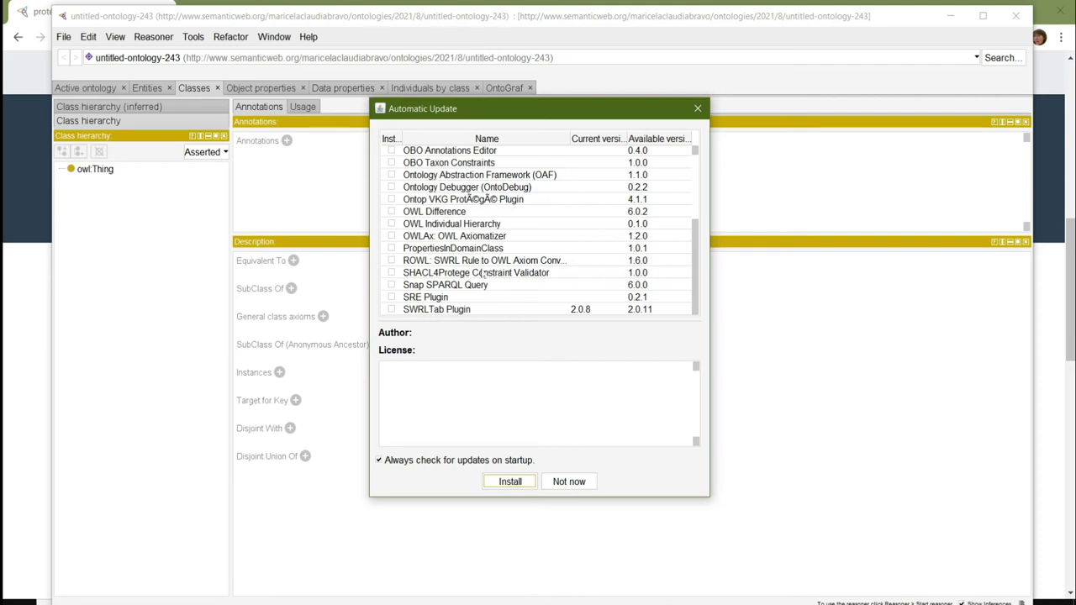
scroll(484, 273, "up", 2)
scroll(483, 274, "up", 2)
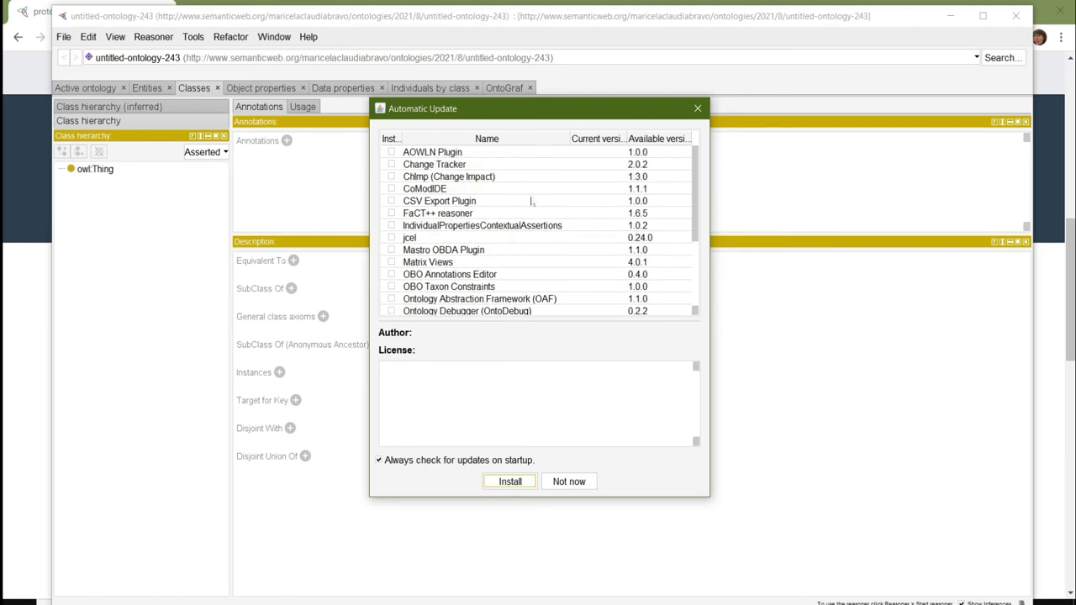
left_click(573, 484)
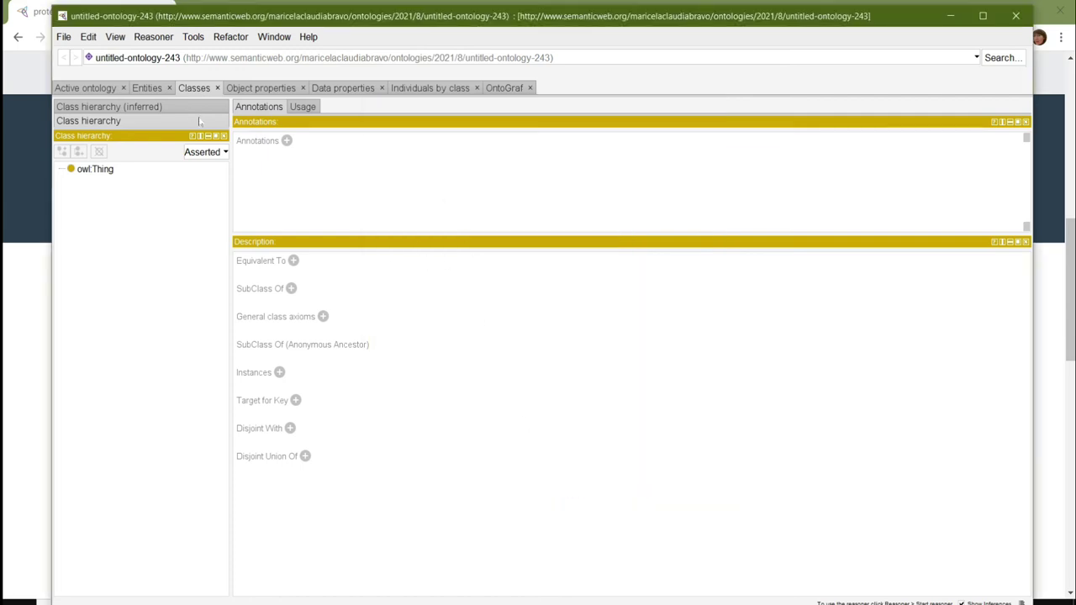
- Look through the Object properties, Data properties, Individuals by class and Classes views, ending on Active ontology
left_click(249, 90)
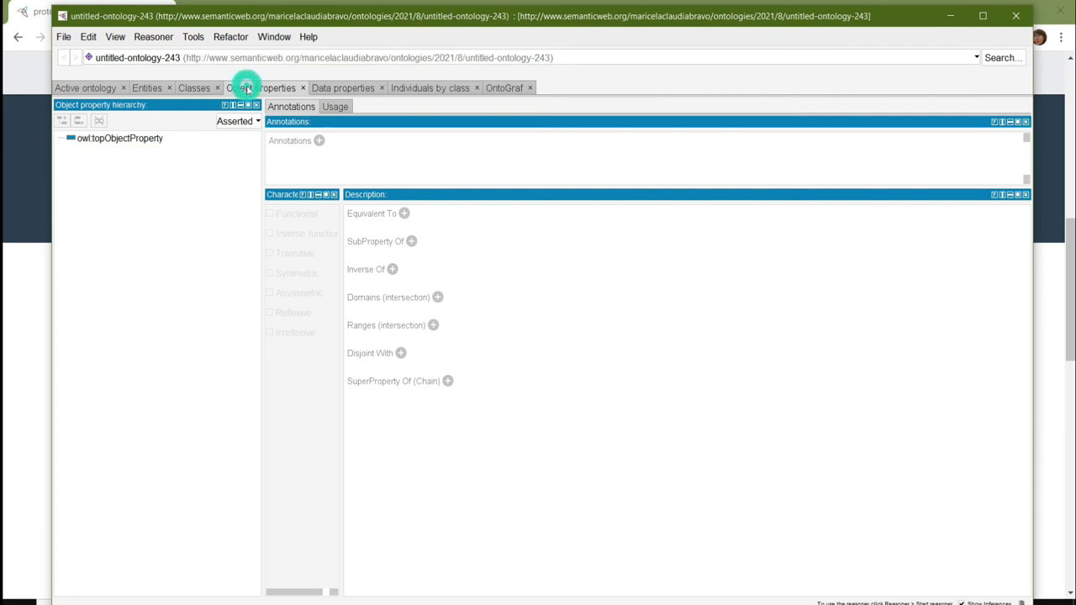
left_click(341, 89)
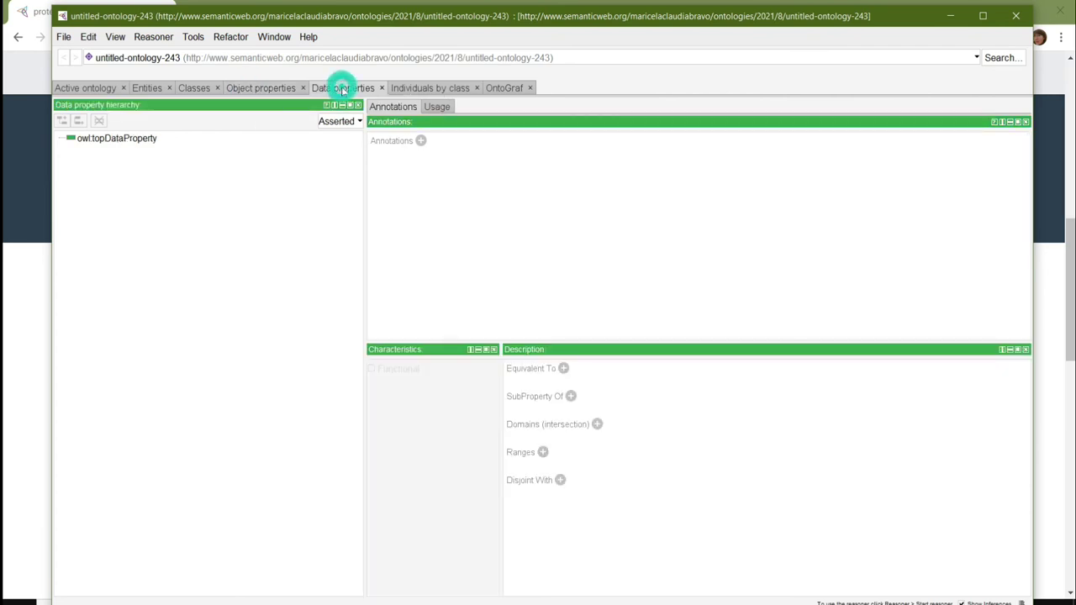
left_click(399, 91)
left_click(336, 89)
left_click(433, 87)
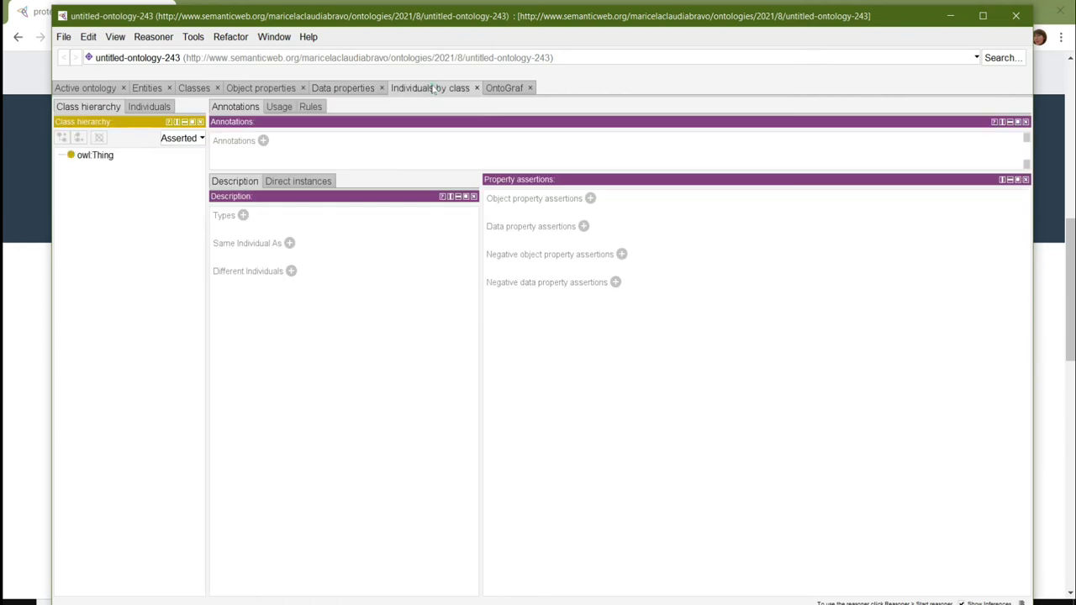
left_click(341, 89)
left_click(273, 88)
left_click(194, 89)
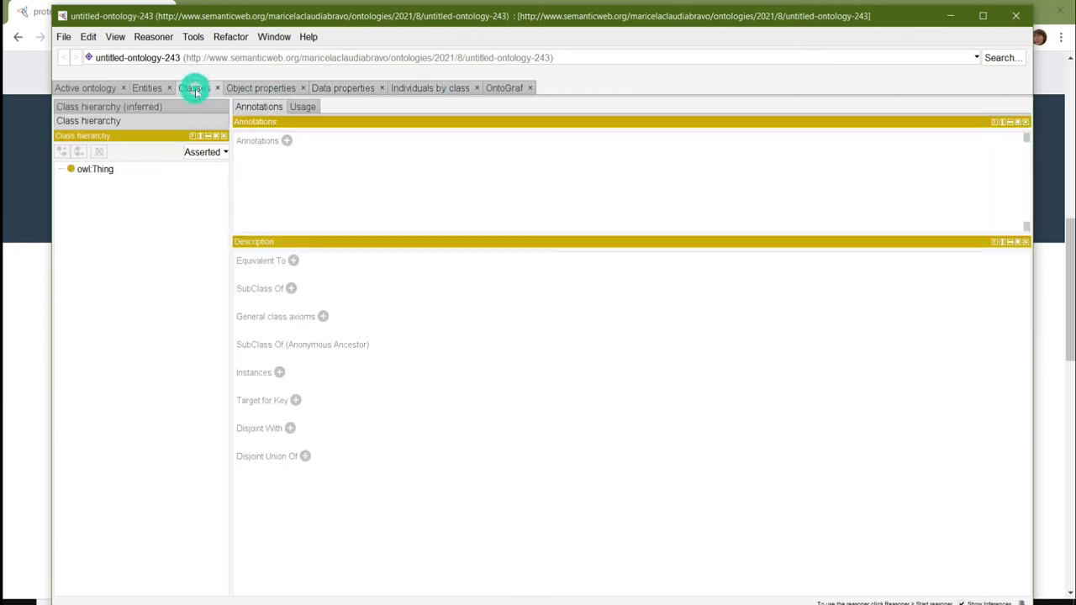
left_click(252, 88)
left_click(336, 89)
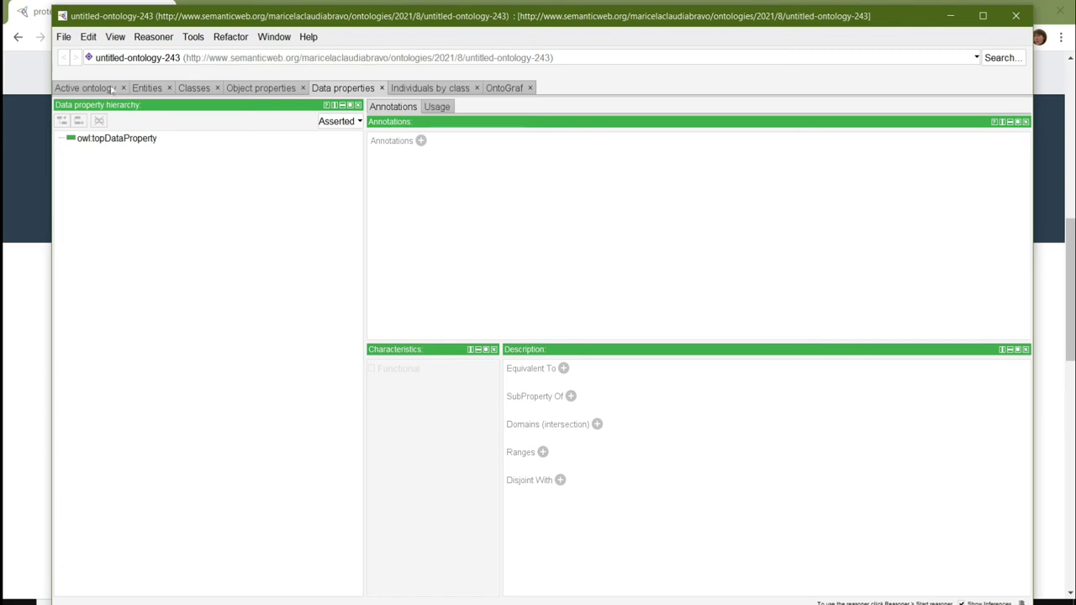
left_click(88, 87)
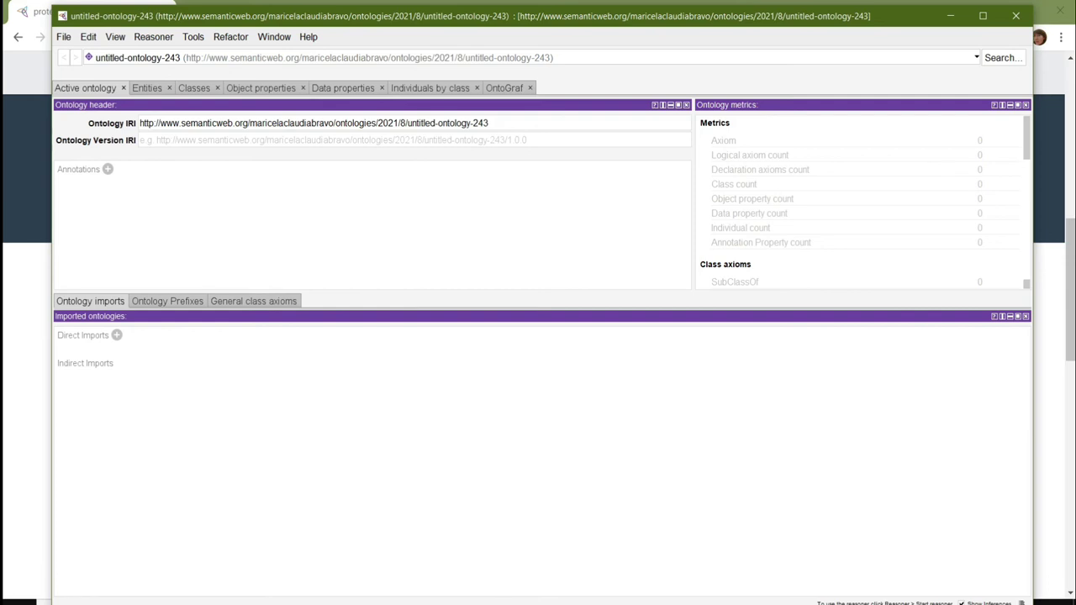
- Switch to the PowerPoint presentation "Sesión 1. Introducción a las Ontologías" and show slide 31 on taxonomic relations between classes
left_click(572, 602)
left_click(646, 547)
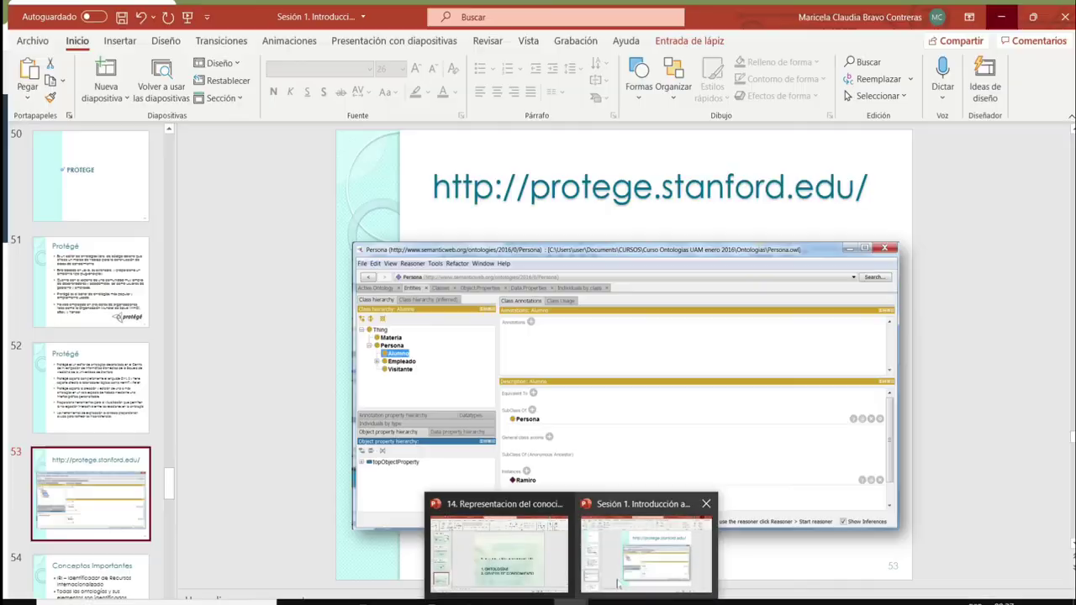
left_click(88, 299)
scroll(90, 298, "up", 15)
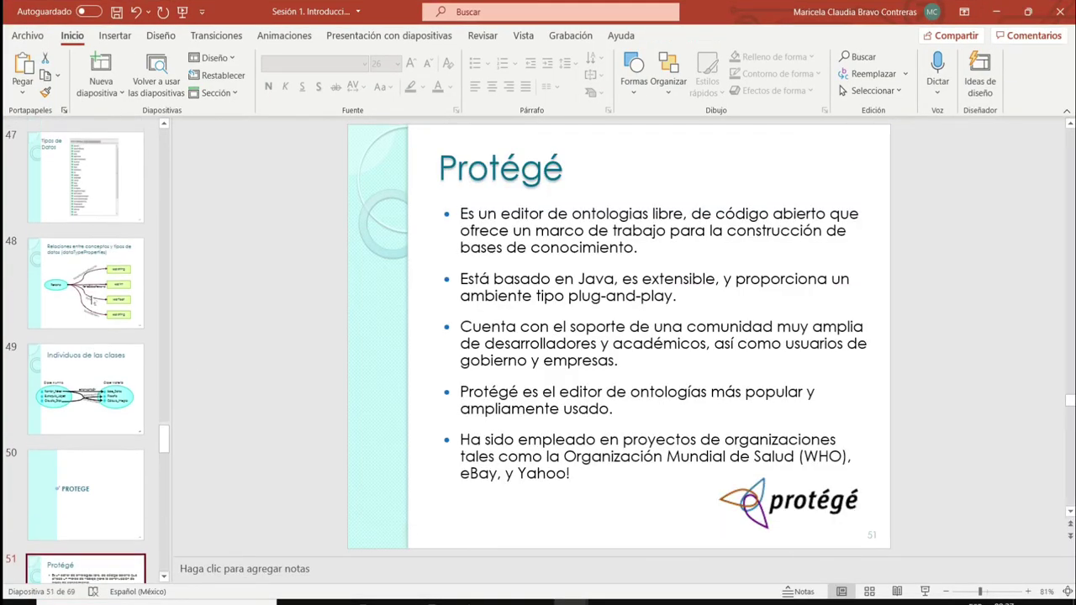
scroll(93, 299, "up", 5)
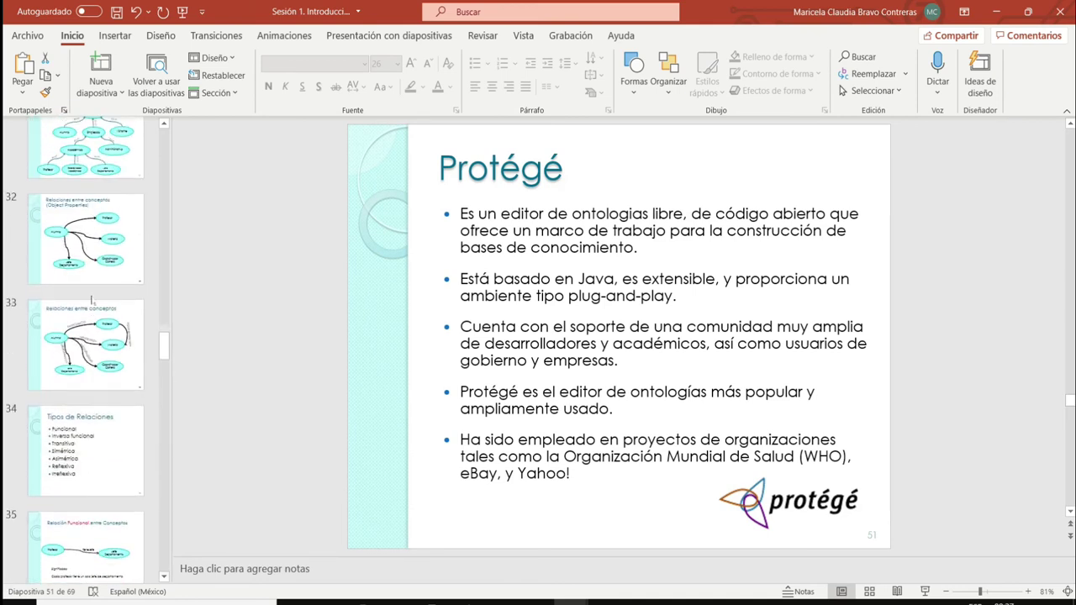
left_click(93, 307)
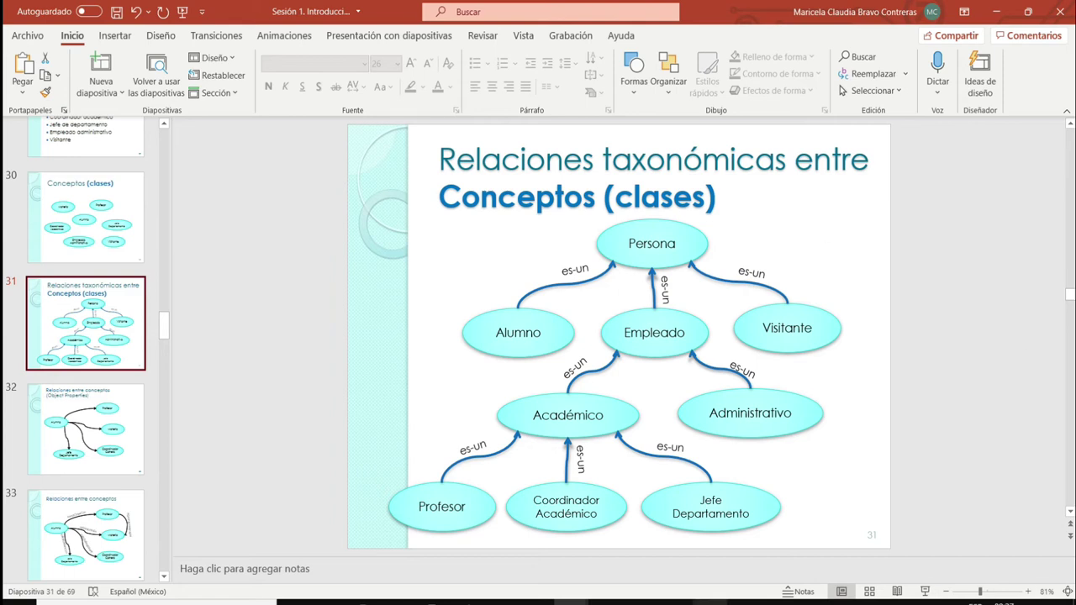
- Switch back to Protégé and examine the Ontology IRI in the ontology header, including the part after the domain
left_click(711, 601)
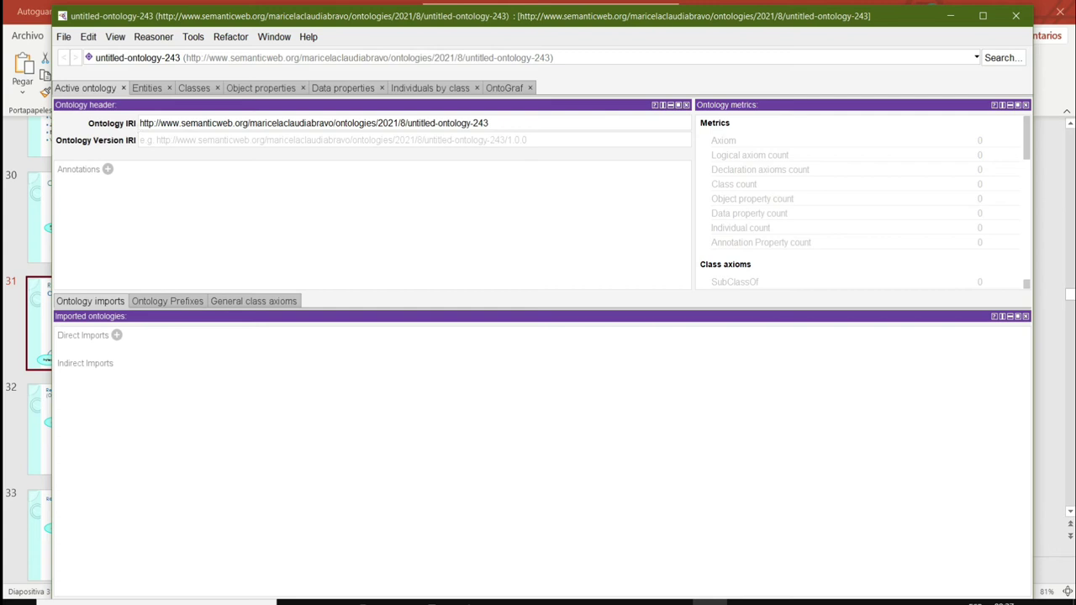
left_click_drag(507, 123, 135, 124)
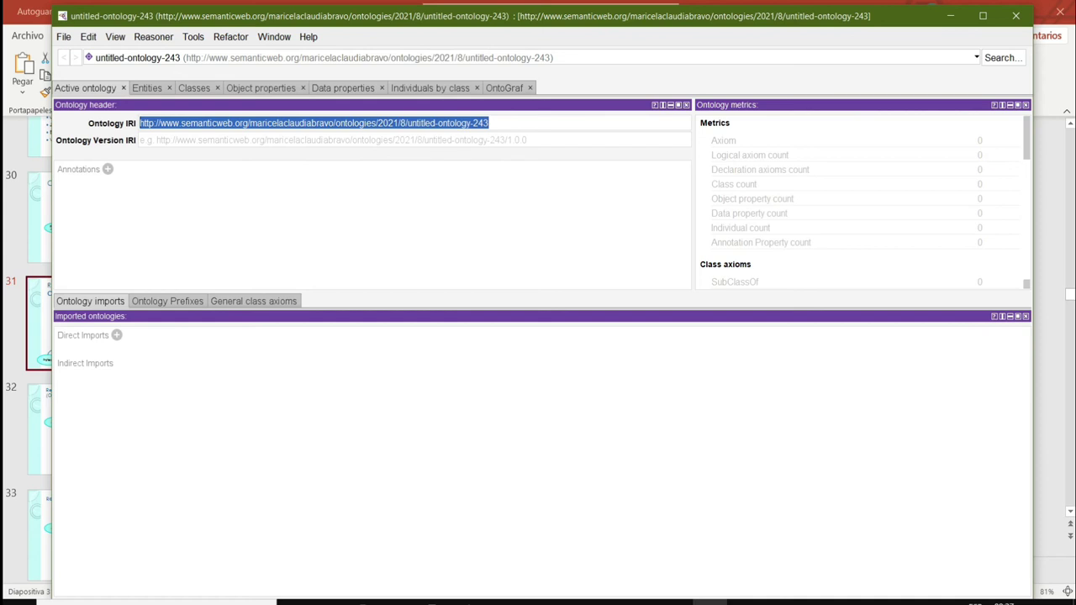
left_click(366, 123)
left_click_drag(248, 123, 486, 123)
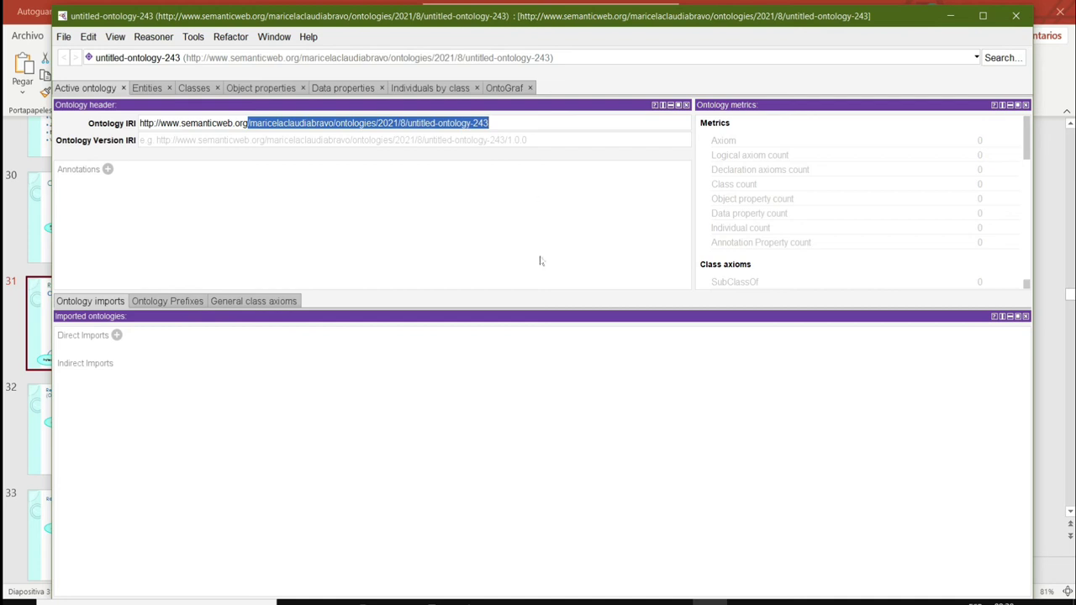
left_click(598, 465)
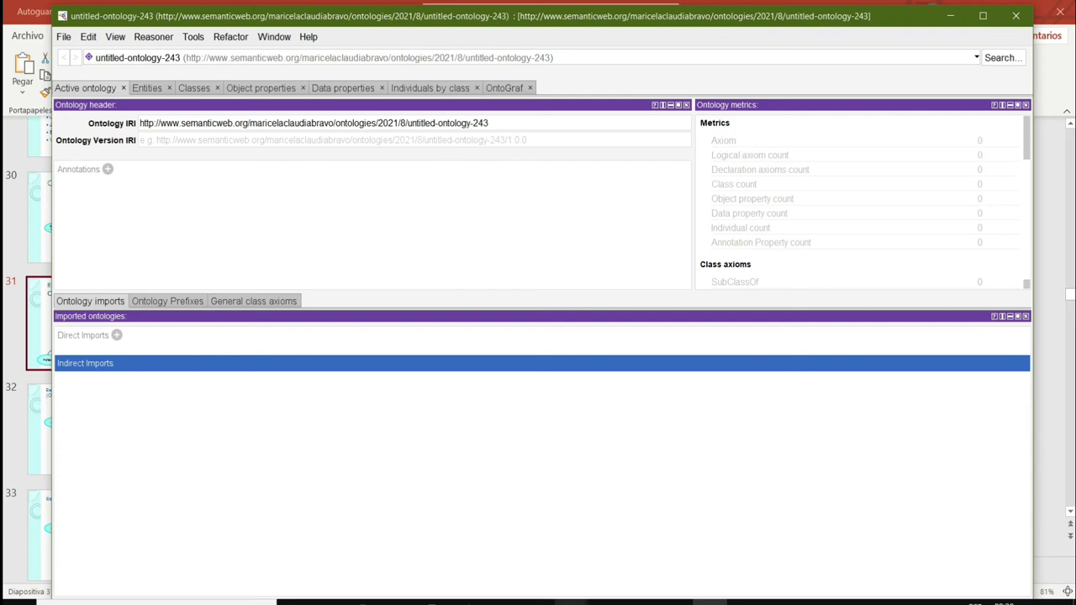
- Switch to the PowerPoint presentation and read the IRI definition on slide 54, "Conceptos Importantes"
mouse_move(572, 602)
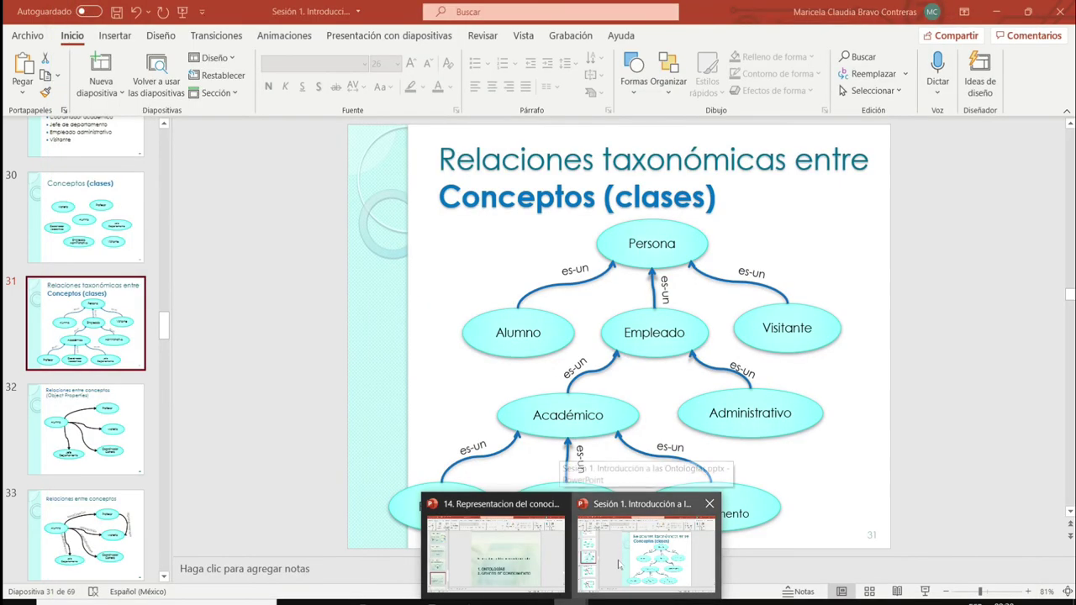
left_click(620, 565)
scroll(84, 378, "down", 10)
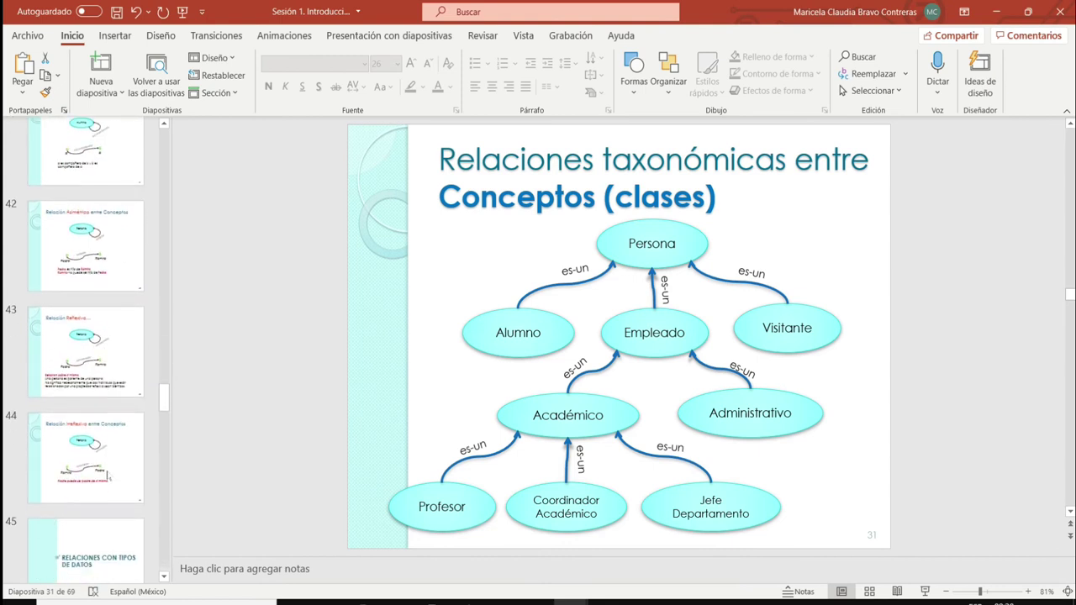
scroll(109, 477, "down", 8)
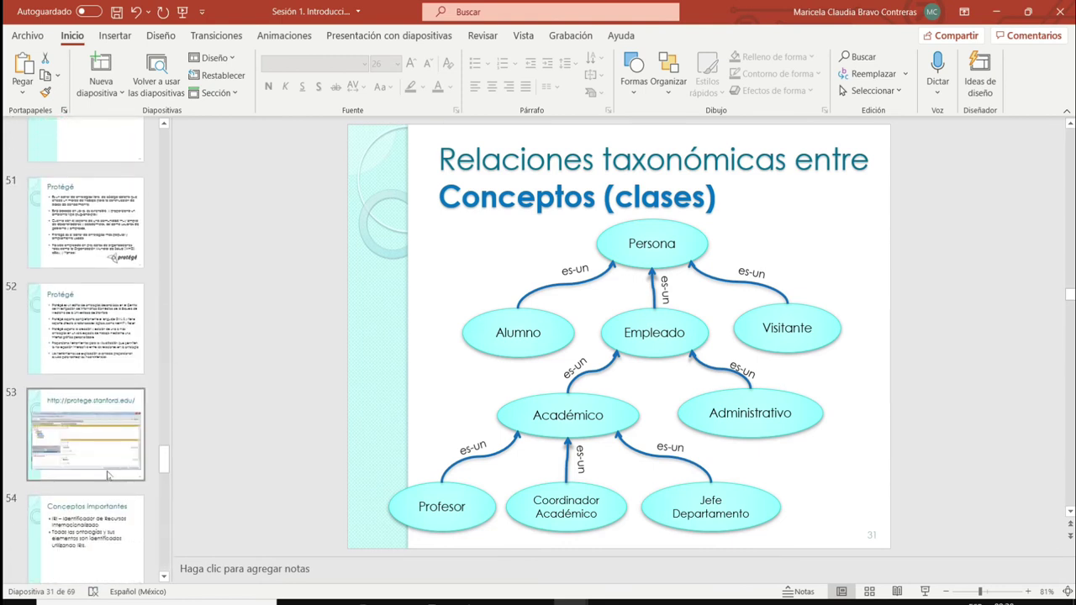
left_click(101, 513)
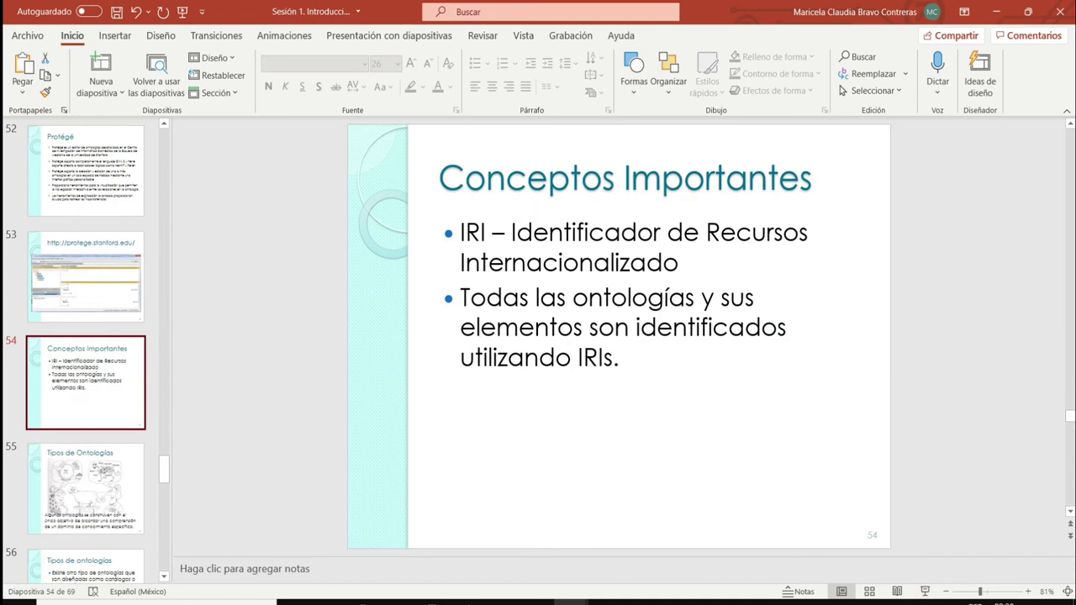
left_click_drag(492, 232, 679, 263)
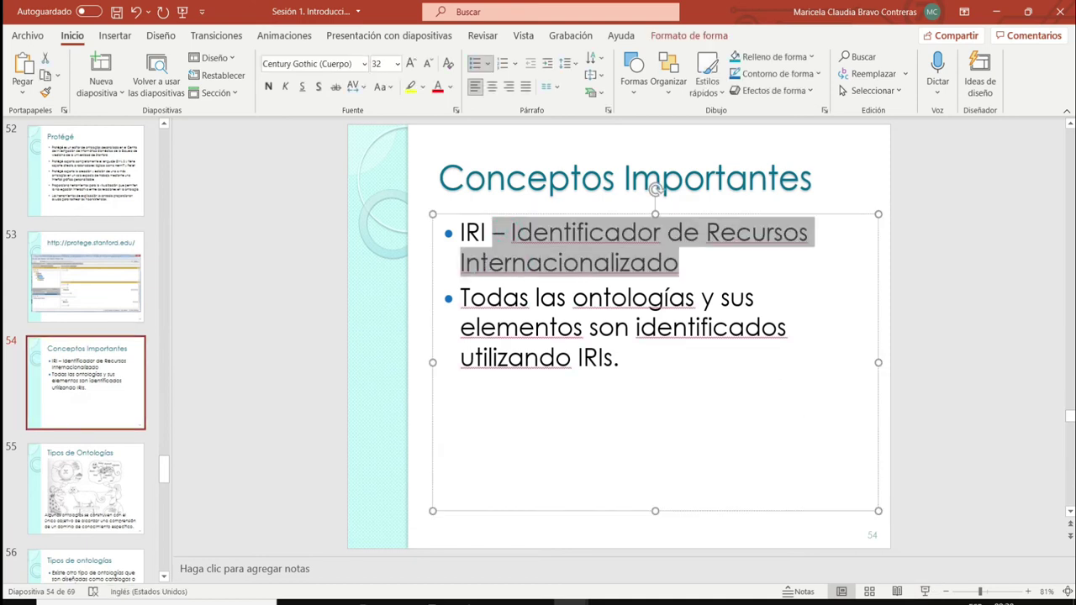
left_click(929, 446)
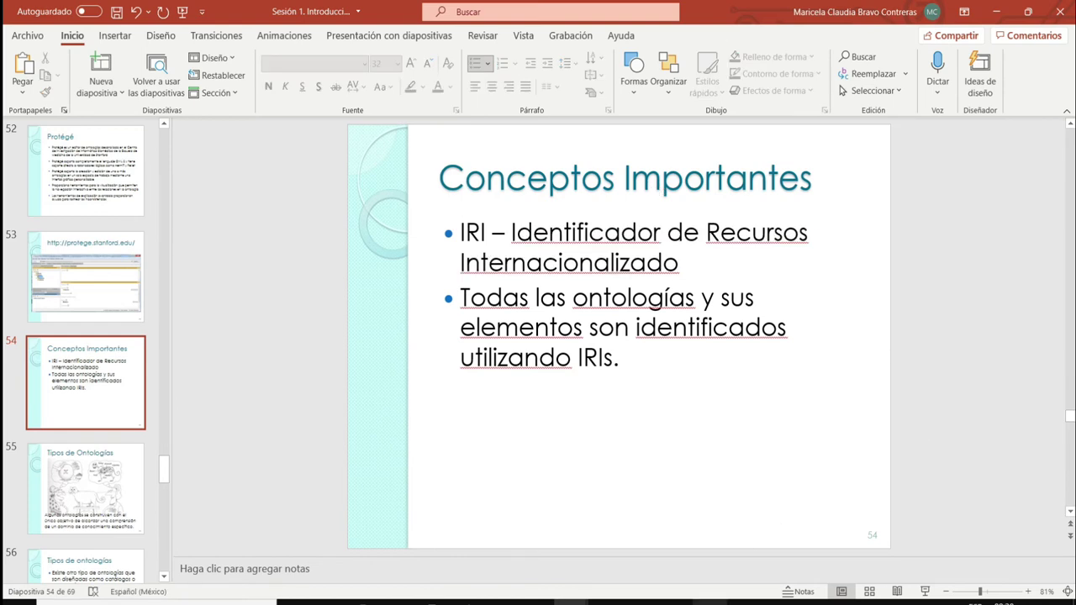
- Return to Protégé and replace the last segment of the Ontology IRI with OntologiaUAM
left_click(710, 602)
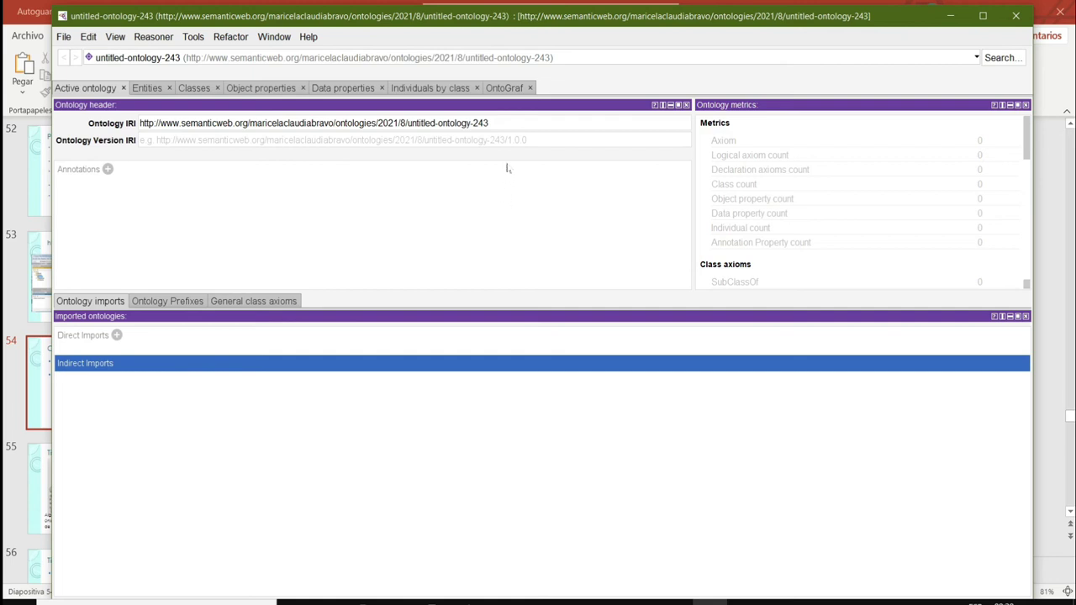
left_click(504, 122)
key("BackSpace")
key("BackSpace")
key("BackSpace")
key("BackSpace")
key("BackSpace")
key("BackSpace")
key("BackSpace")
key("BackSpace")
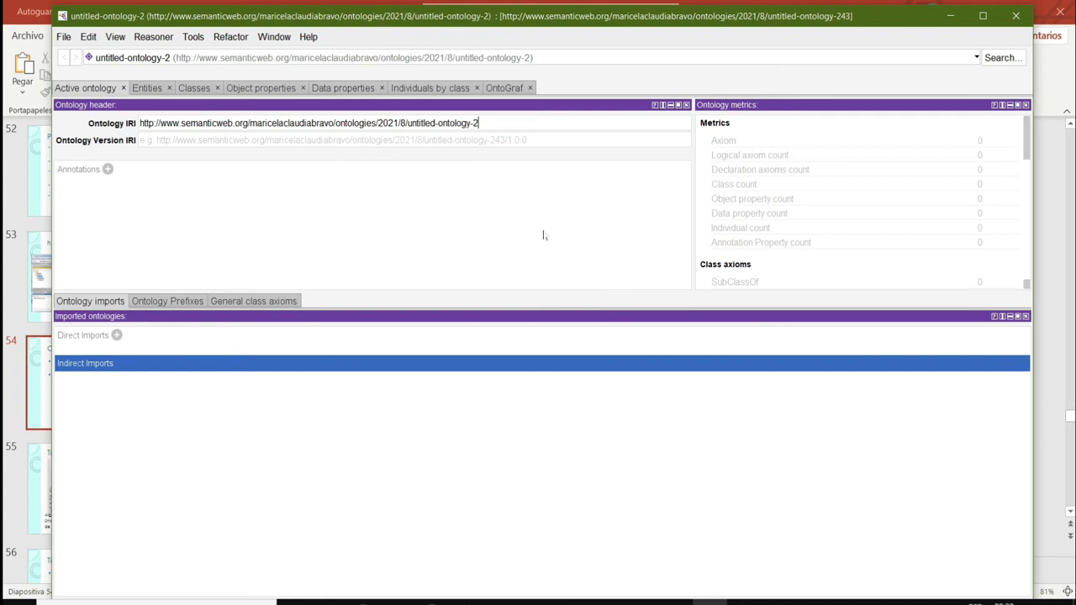
key("BackSpace")
key("BackSpace")
key("BackSpace")
key("BackSpace")
key("BackSpace")
key("BackSpace")
key("BackSpace")
key("BackSpace")
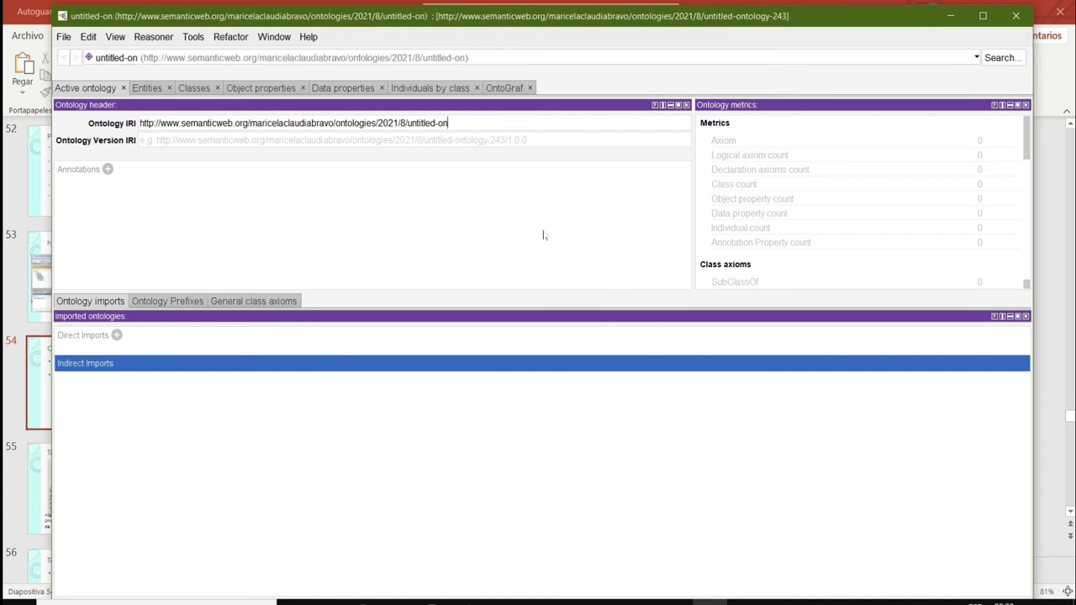
key("BackSpace")
key("BackSpace")
key("BackSpace")
key("BackSpace")
key("BackSpace")
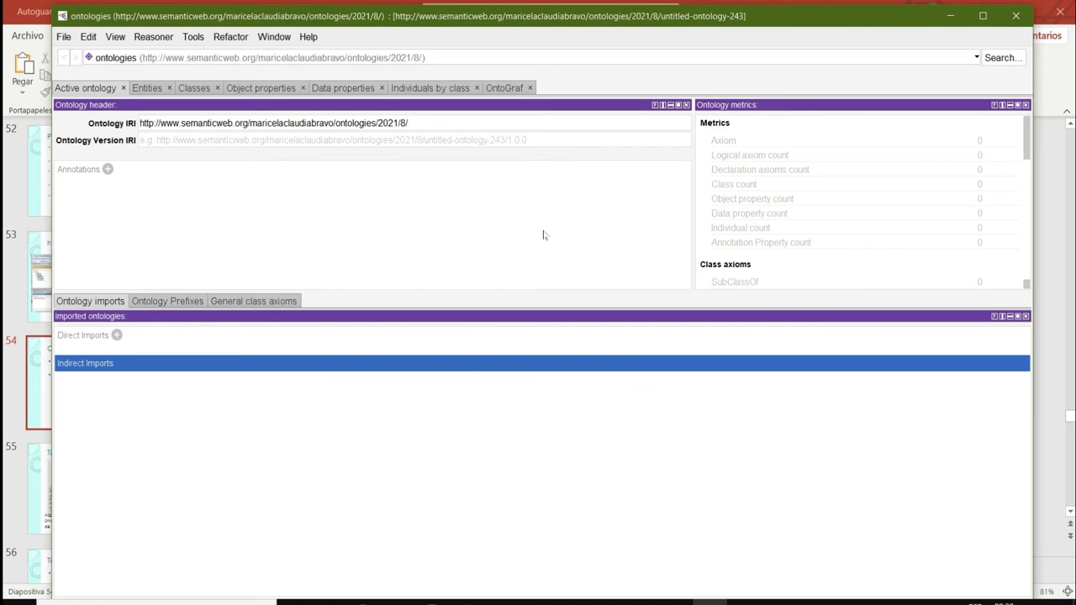
type("Onto")
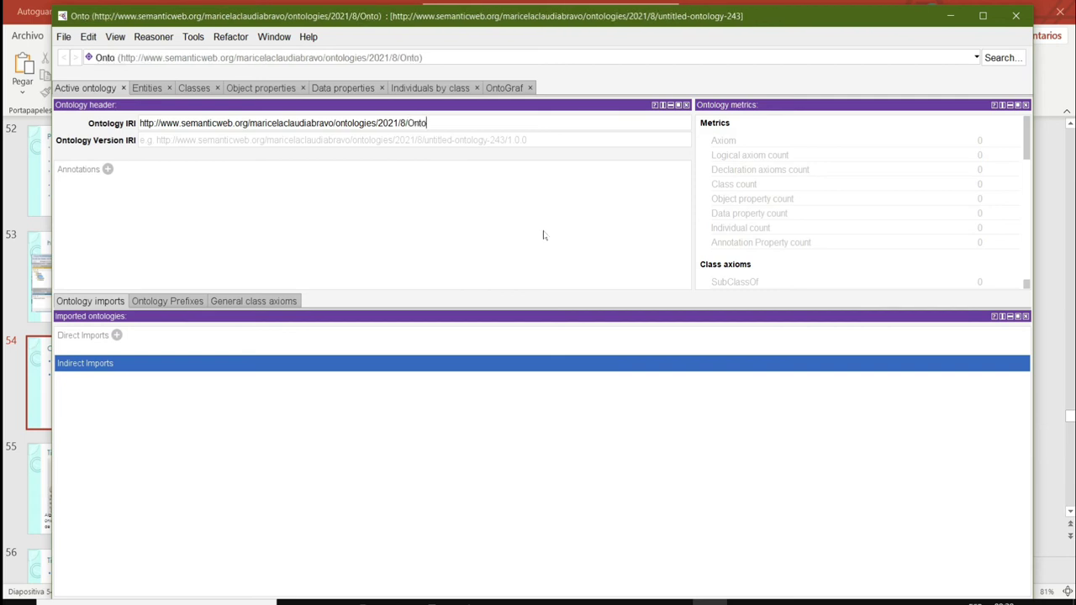
type("logia")
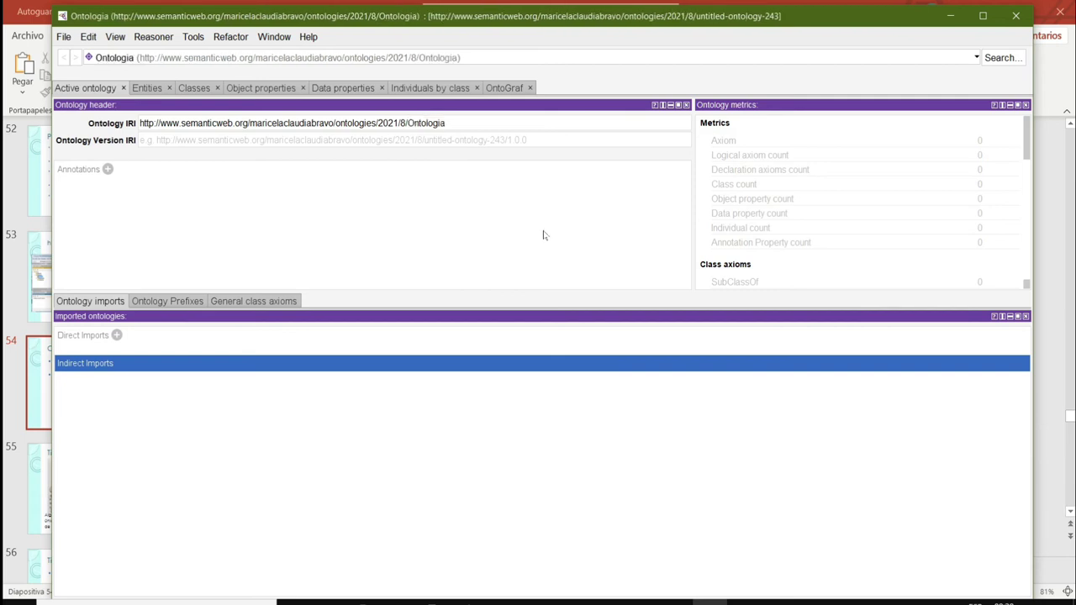
type("UAM")
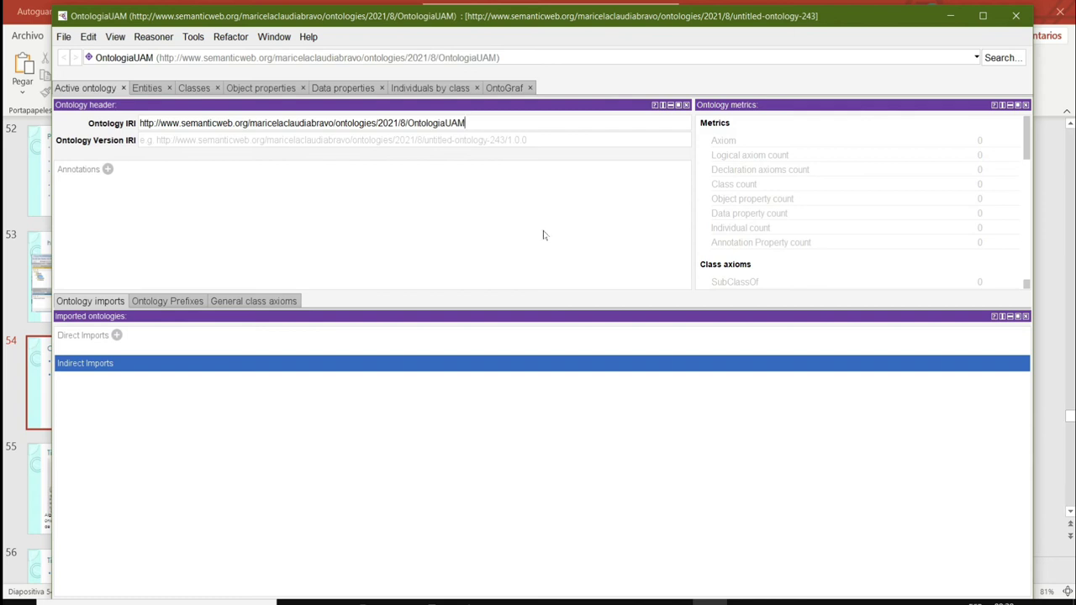
left_click(543, 235)
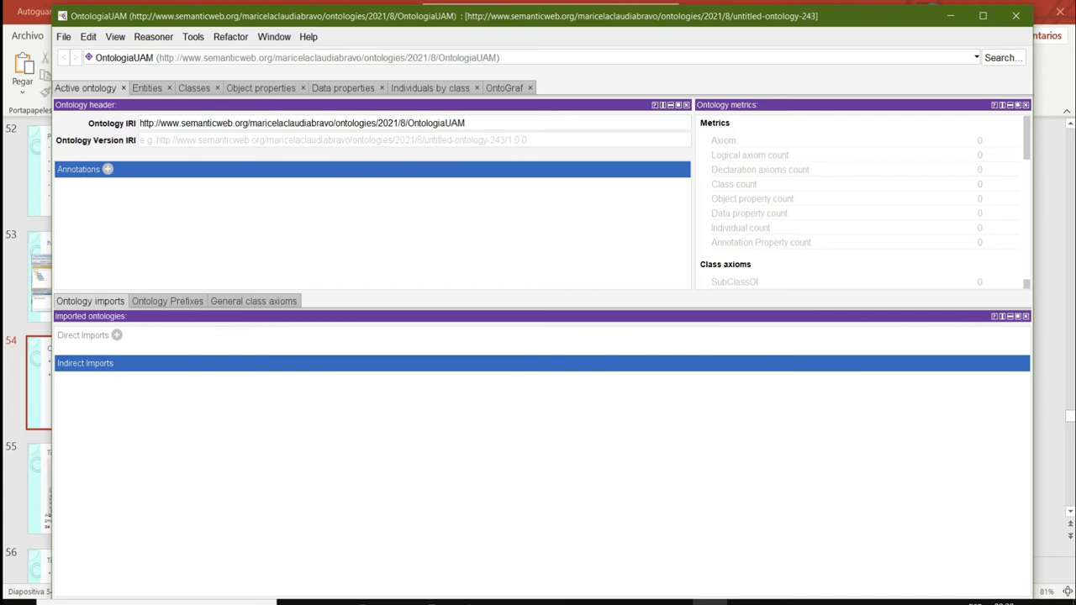
- Start saving the ontology and choose OWL/XML Syntax as its file format
left_click(64, 37)
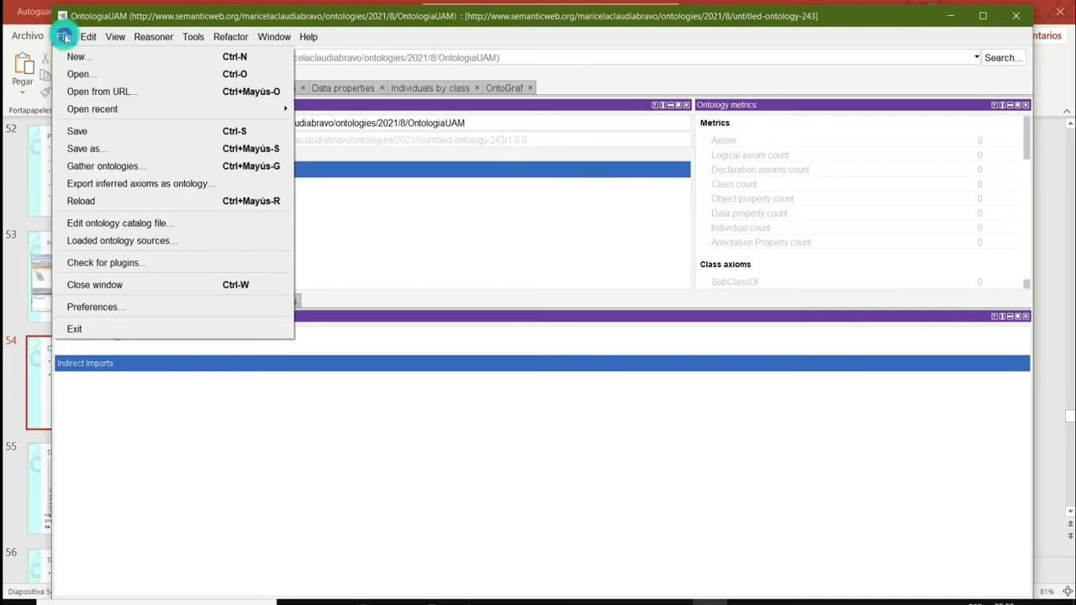
left_click(77, 131)
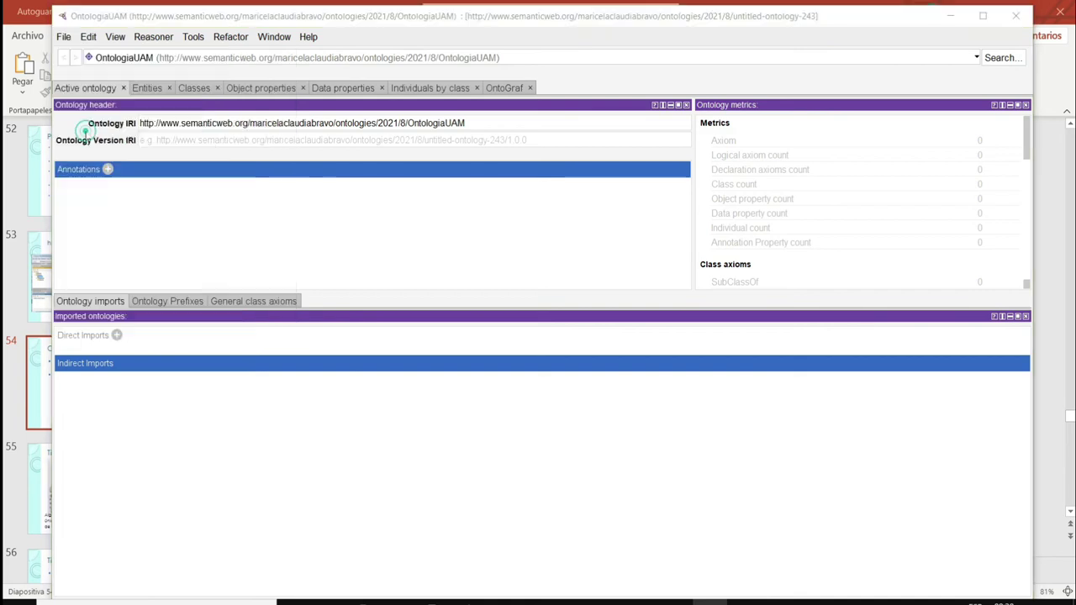
left_click_drag(430, 255, 454, 236)
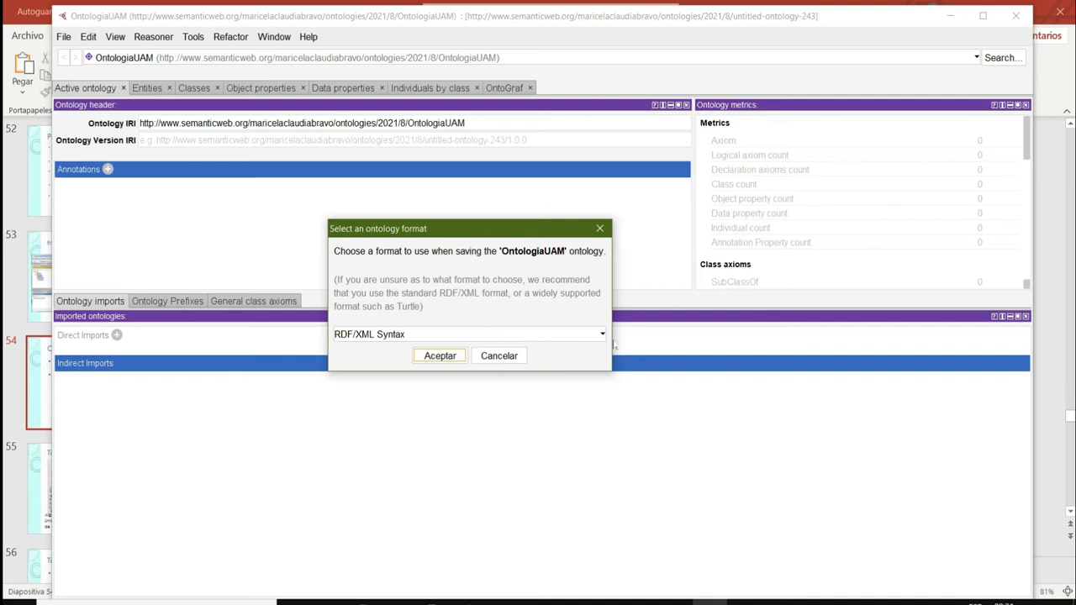
left_click(602, 336)
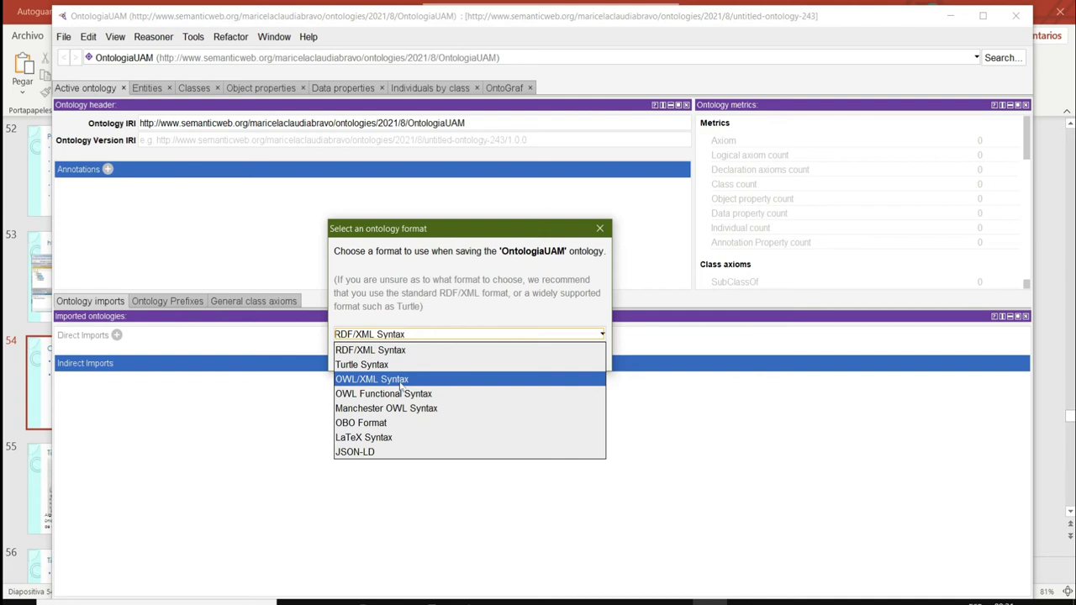
left_click(352, 381)
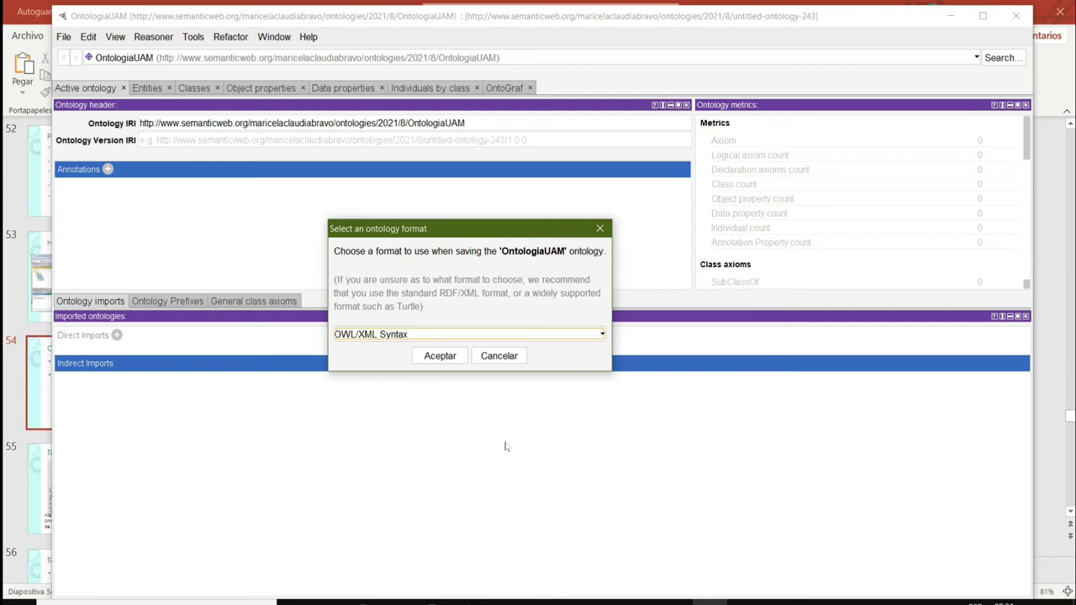
left_click(440, 356)
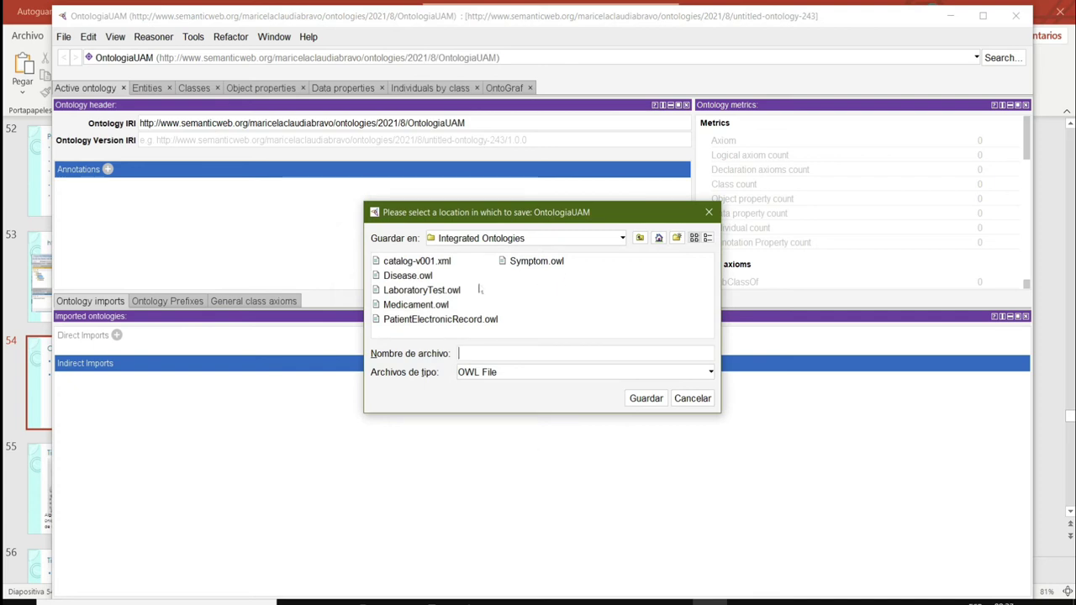
- Browse the save location to the folder Documents > CURSOS > Inteligencia Artificial > LICENCIATURA
left_click(640, 239)
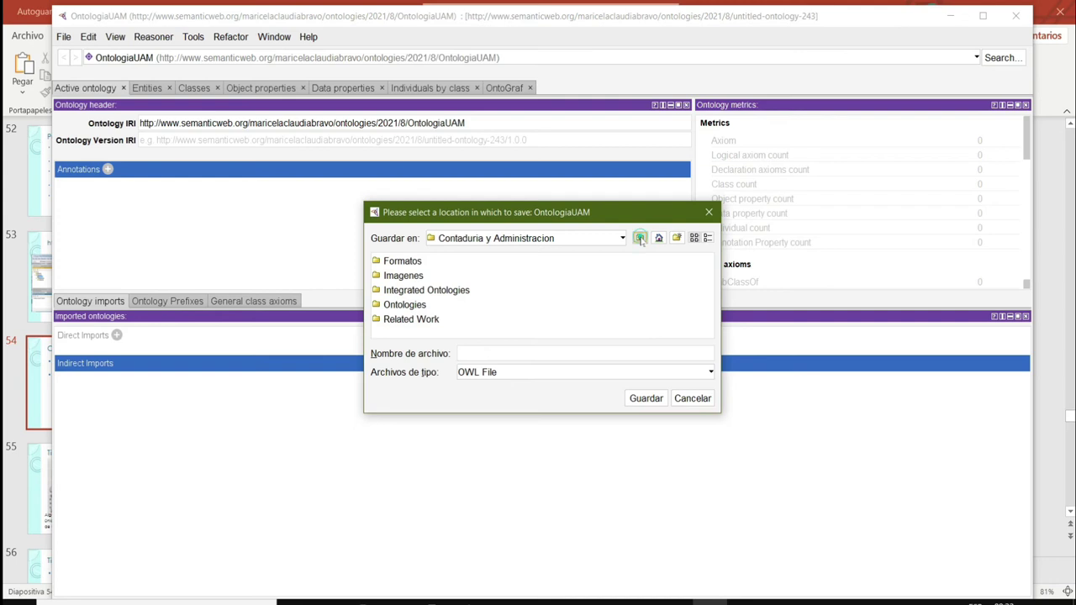
left_click(640, 239)
left_click(640, 239)
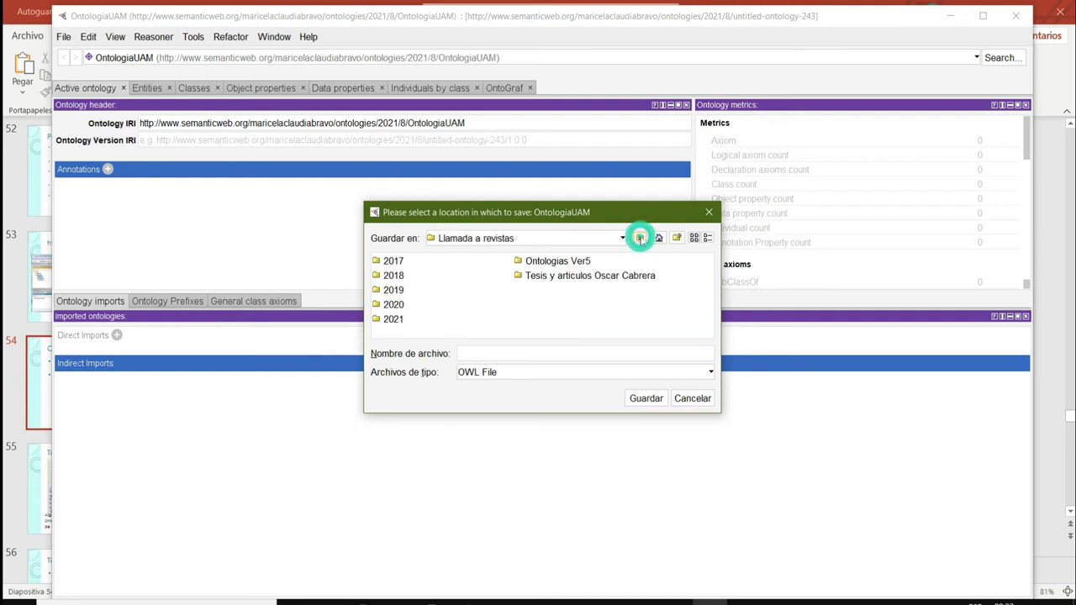
left_click(640, 239)
left_click(640, 239)
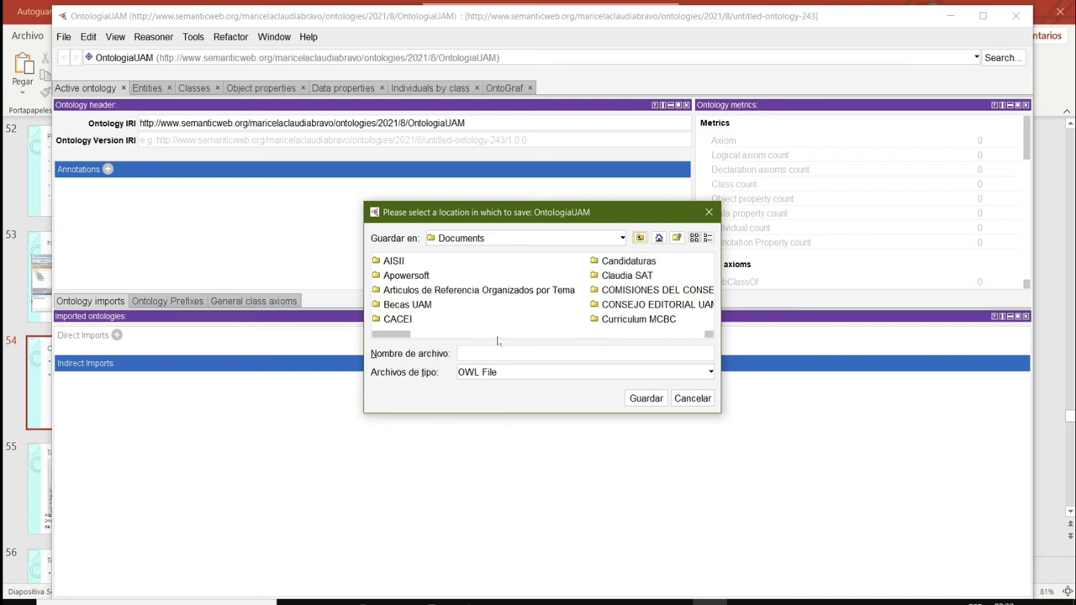
left_click(439, 334)
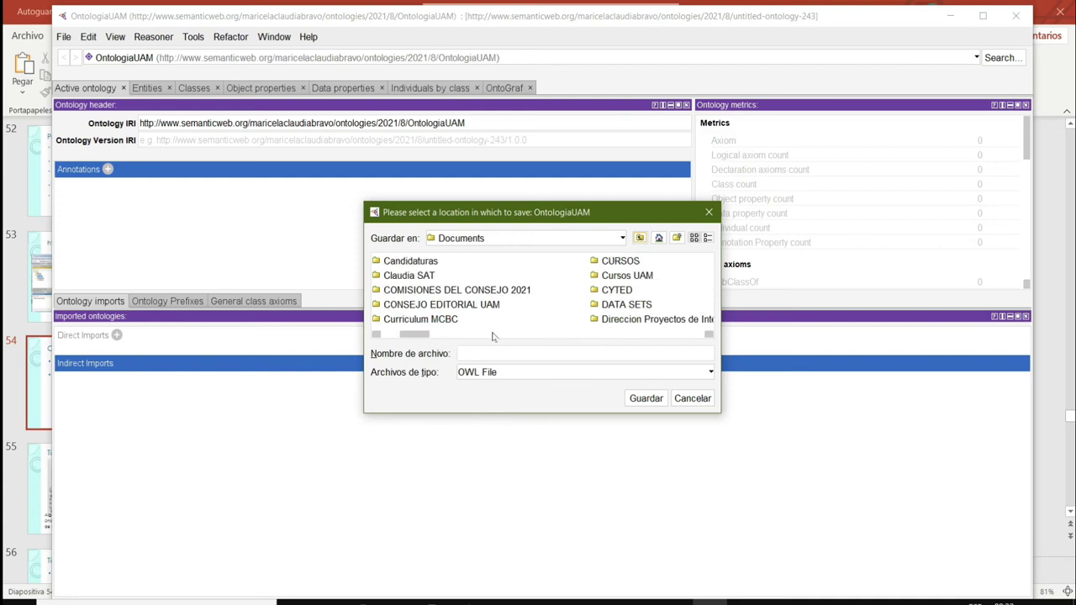
double_click(609, 261)
left_click(611, 262)
double_click(610, 263)
left_click(565, 261)
double_click(565, 261)
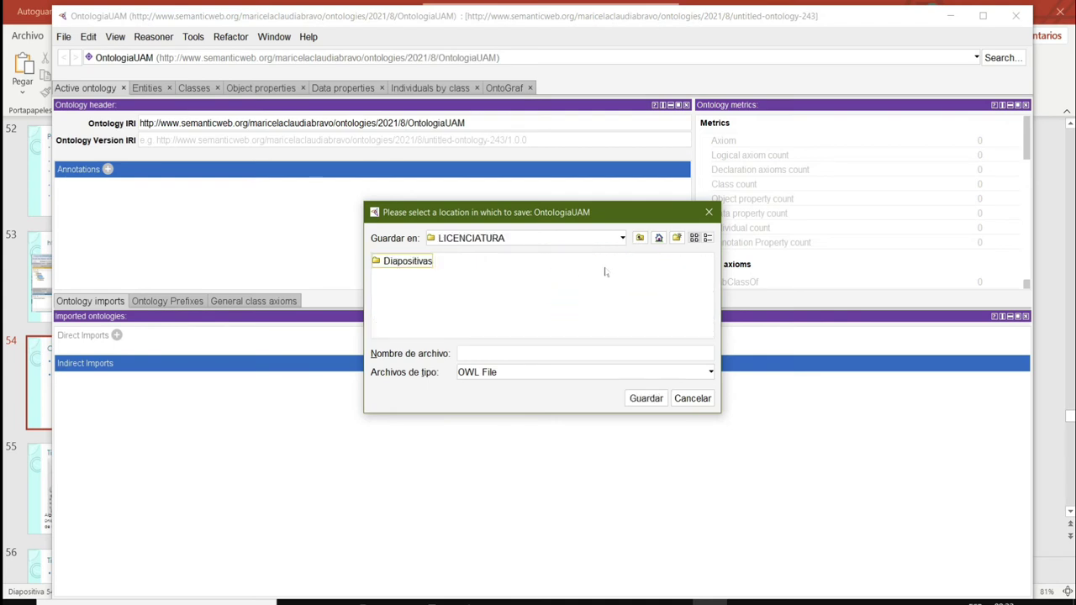
- Create a new folder named Bases Conocimiento inside the LICENCIATURA folder
left_click(677, 239)
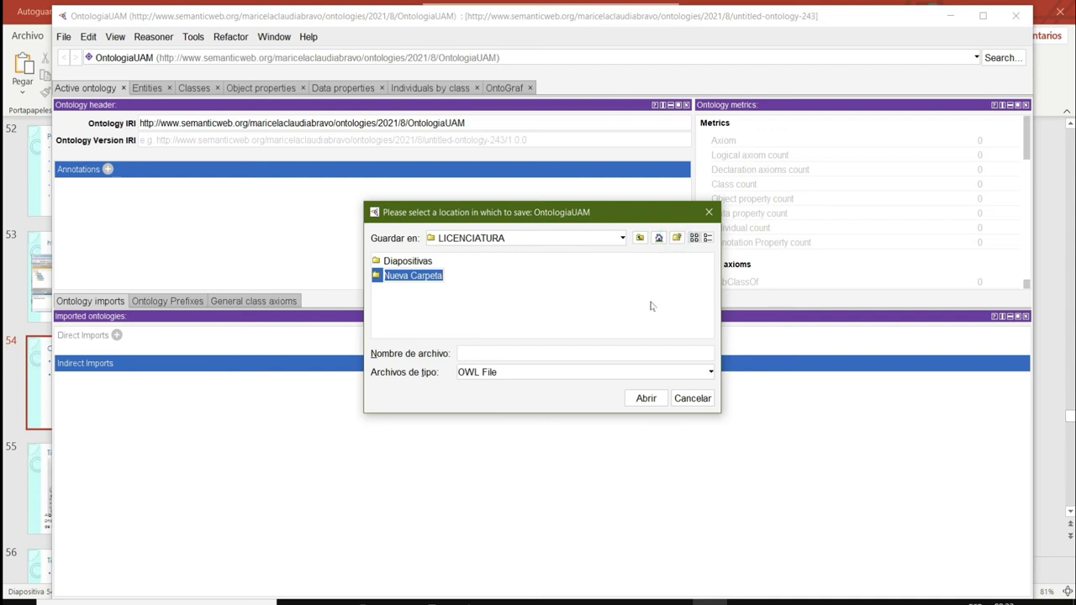
type("Bas")
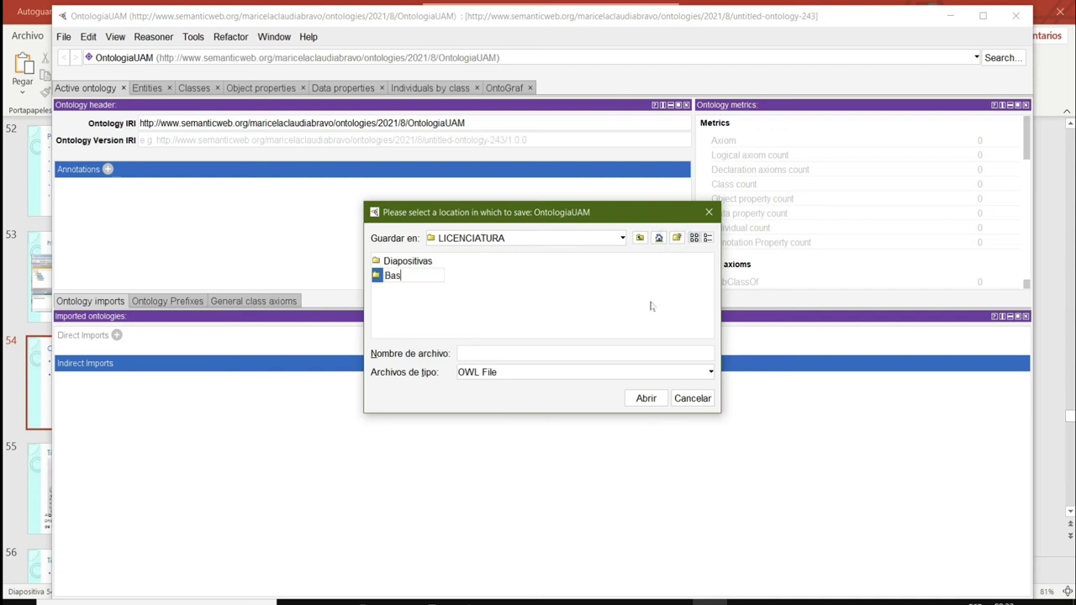
type("es Conocimiento")
left_click(578, 351)
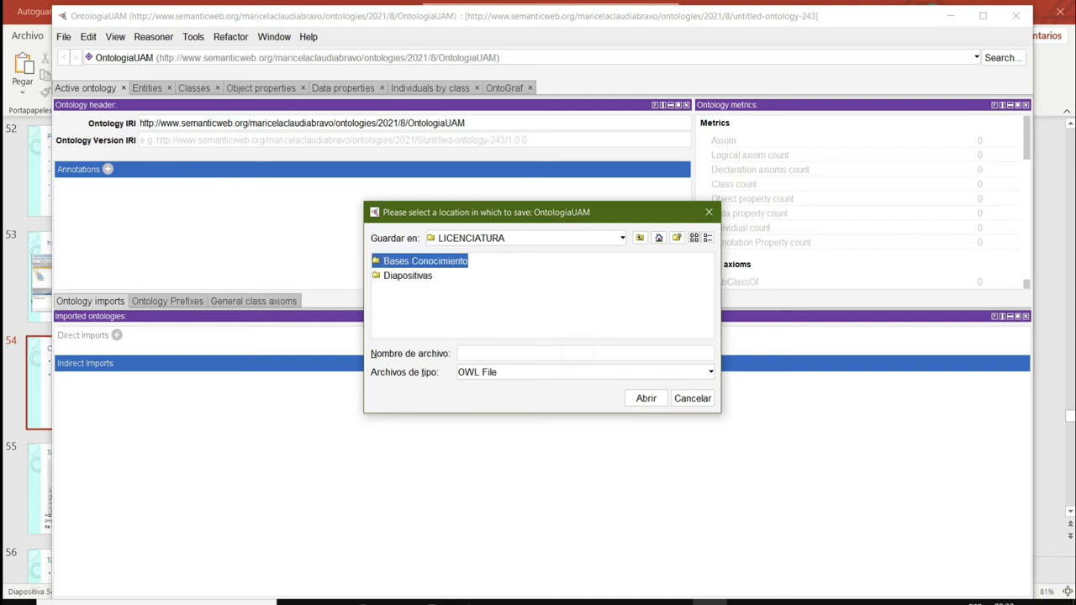
- Save the ontology as an OWL file named OntologiaUAM in the Bases Conocimiento folder
double_click(413, 262)
left_click(489, 349)
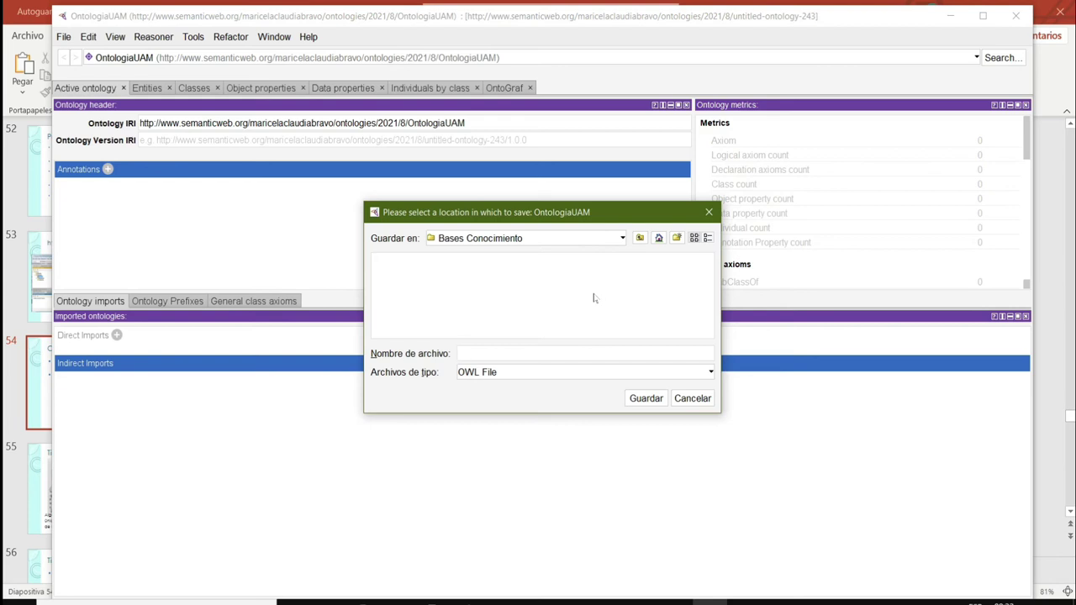
type("OntologiaUAM")
left_click(645, 399)
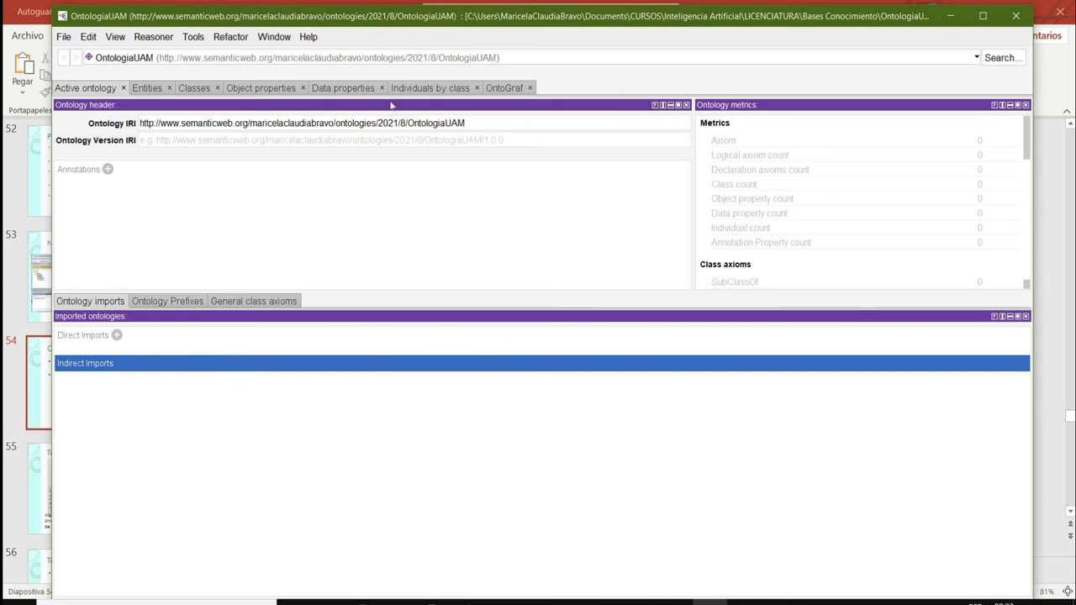
- Look at the ontology's class hierarchy, and switch to the PowerPoint presentation to review the class taxonomy on slide 31
left_click(194, 88)
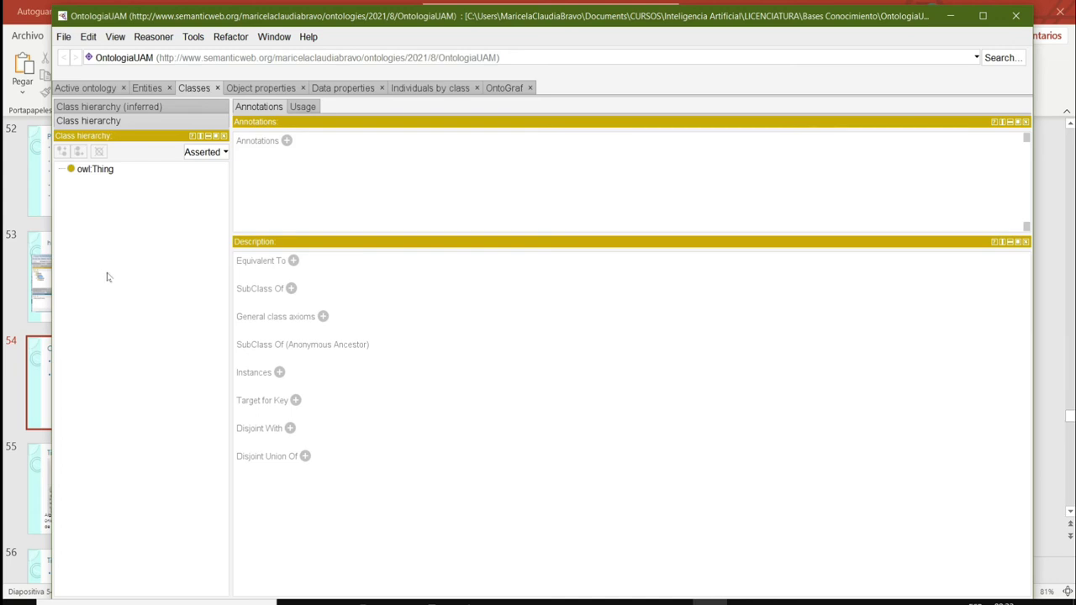
left_click(11, 291)
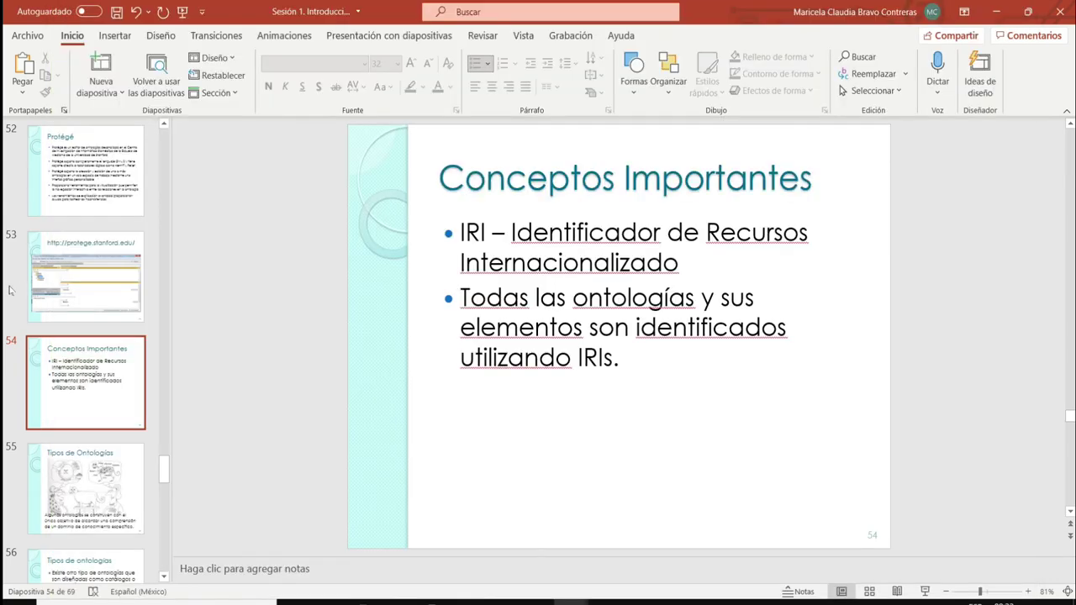
scroll(114, 301, "up", 3)
scroll(113, 301, "up", 15)
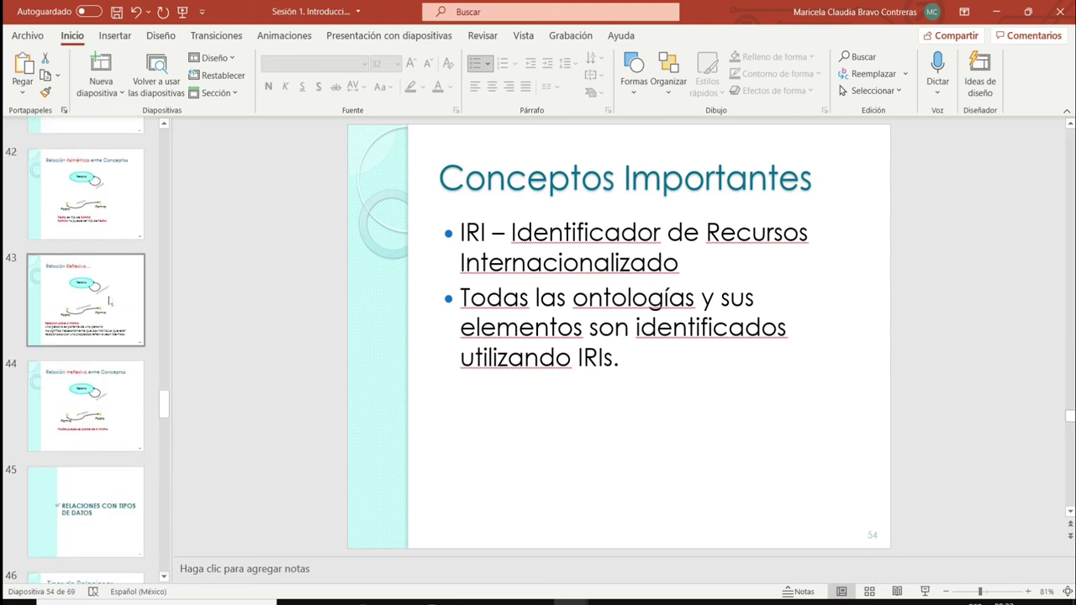
scroll(110, 301, "up", 5)
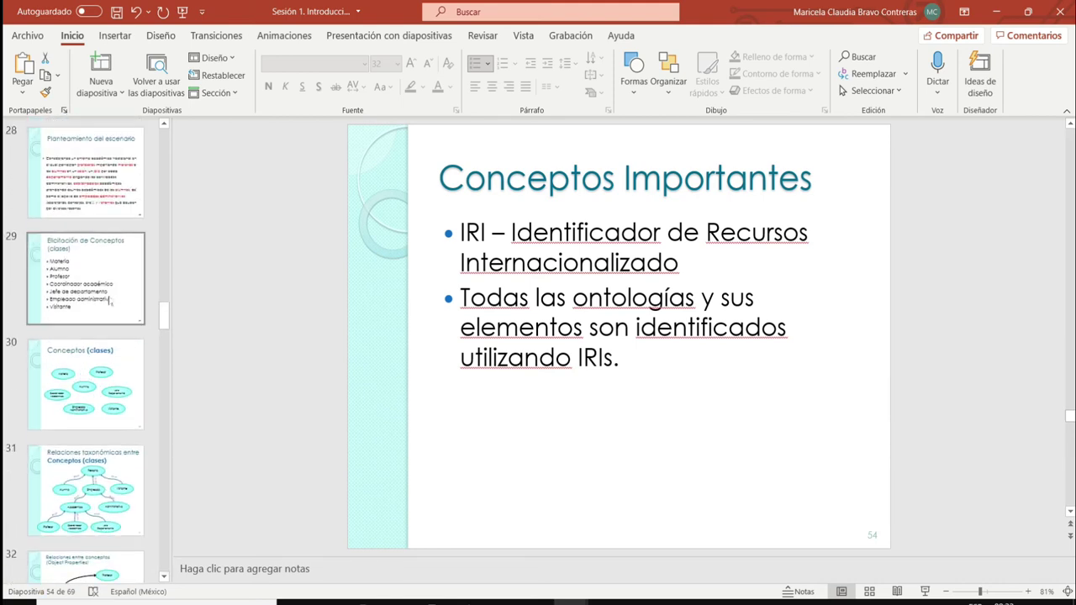
left_click(94, 246)
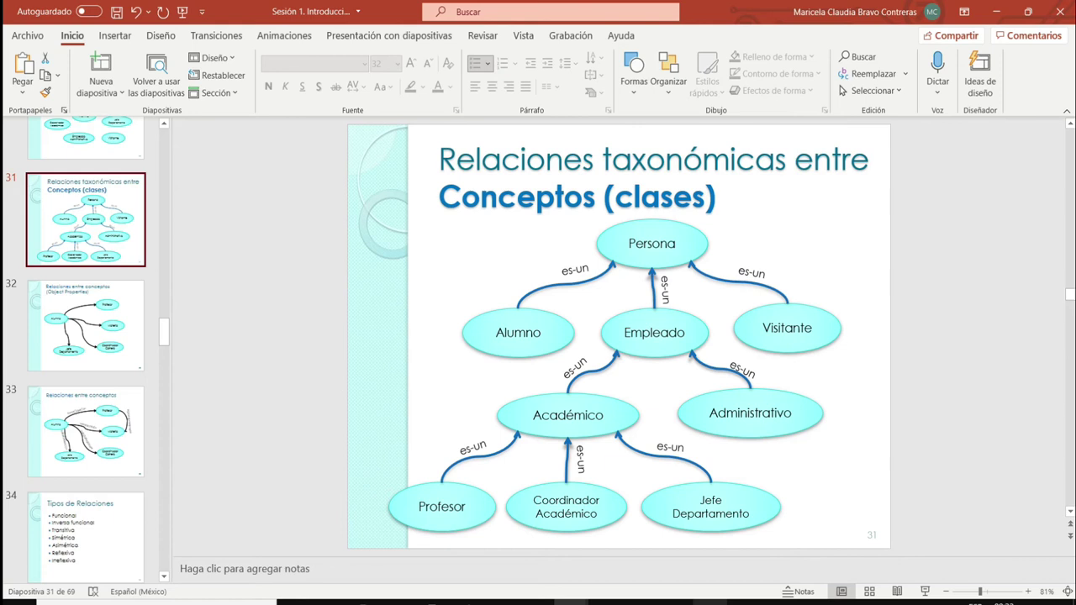
- Return to Protégé and create the class Persona as a subclass of owl:Thing
left_click(711, 602)
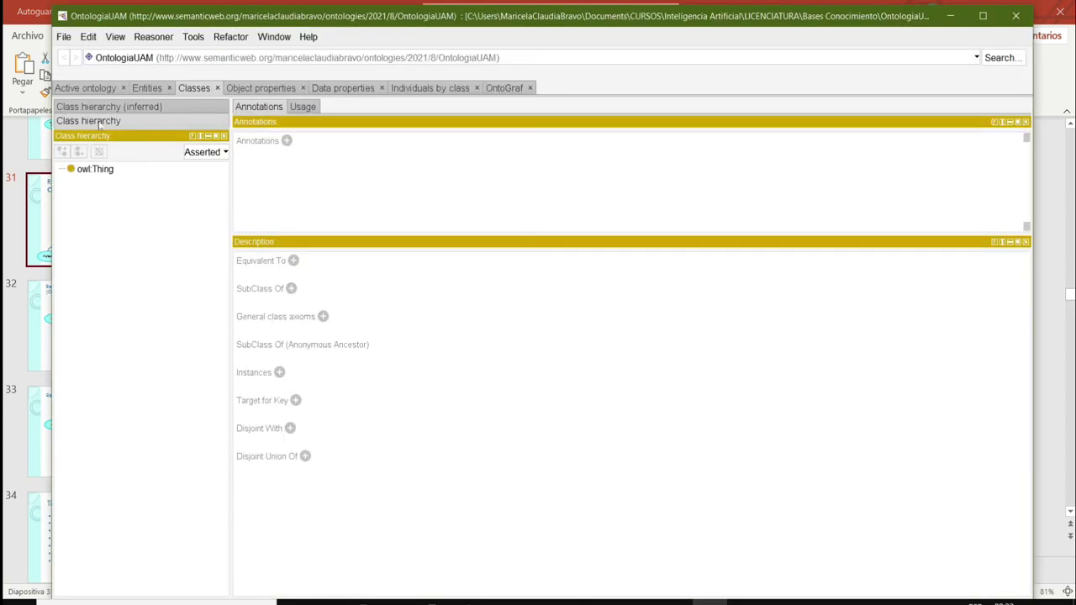
left_click(97, 89)
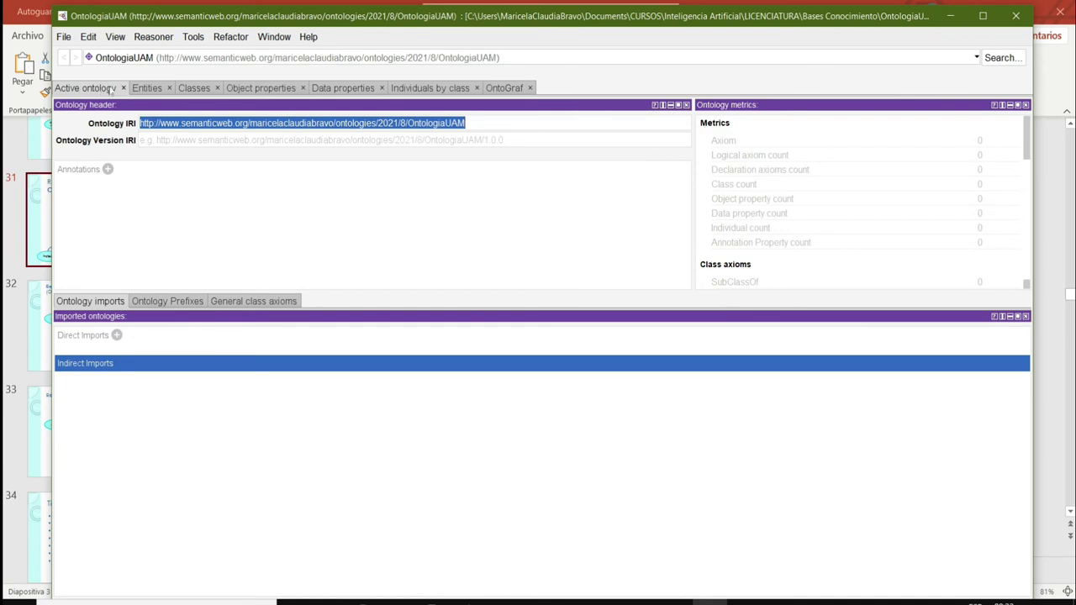
left_click(197, 90)
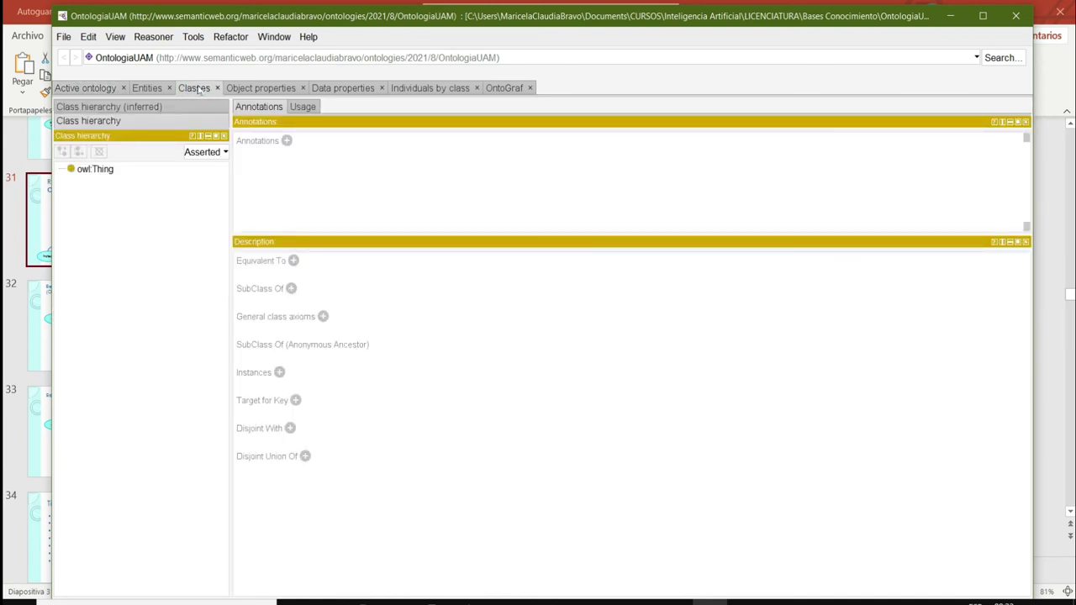
left_click(99, 169)
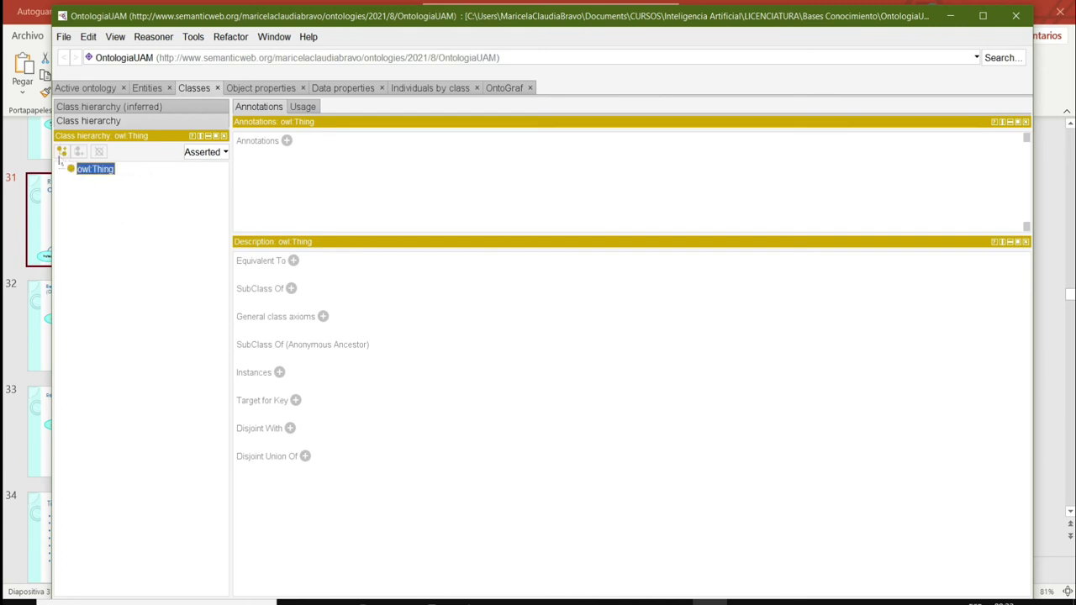
left_click(61, 152)
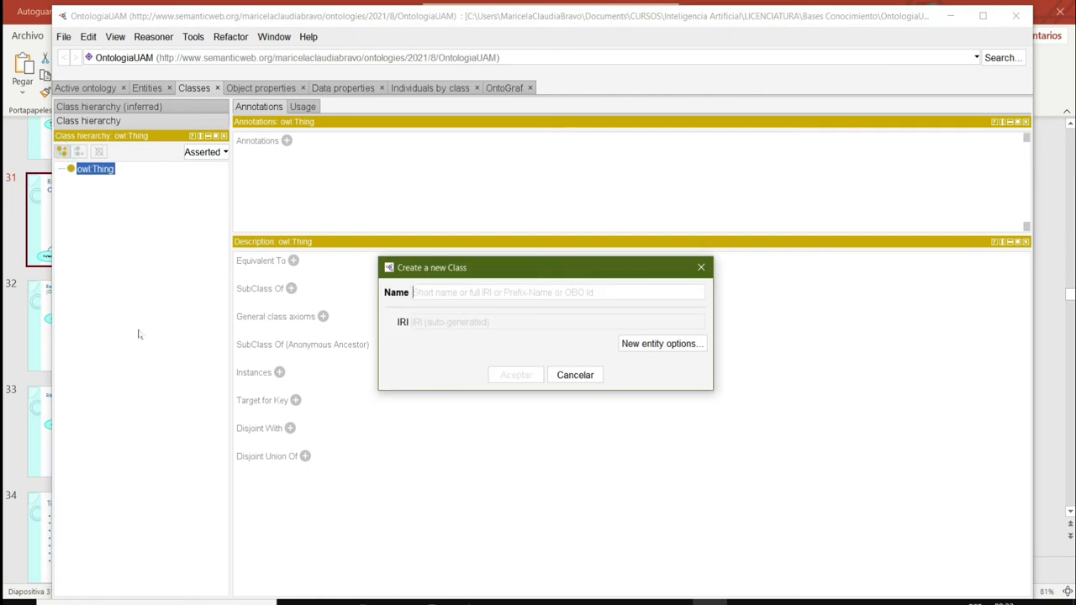
type("Per")
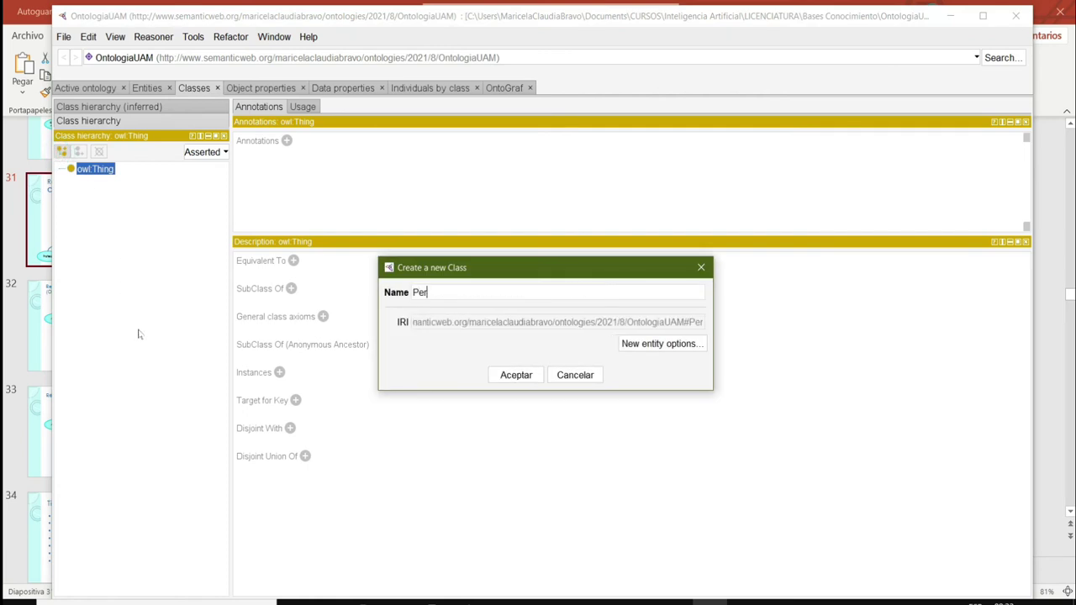
type("sona")
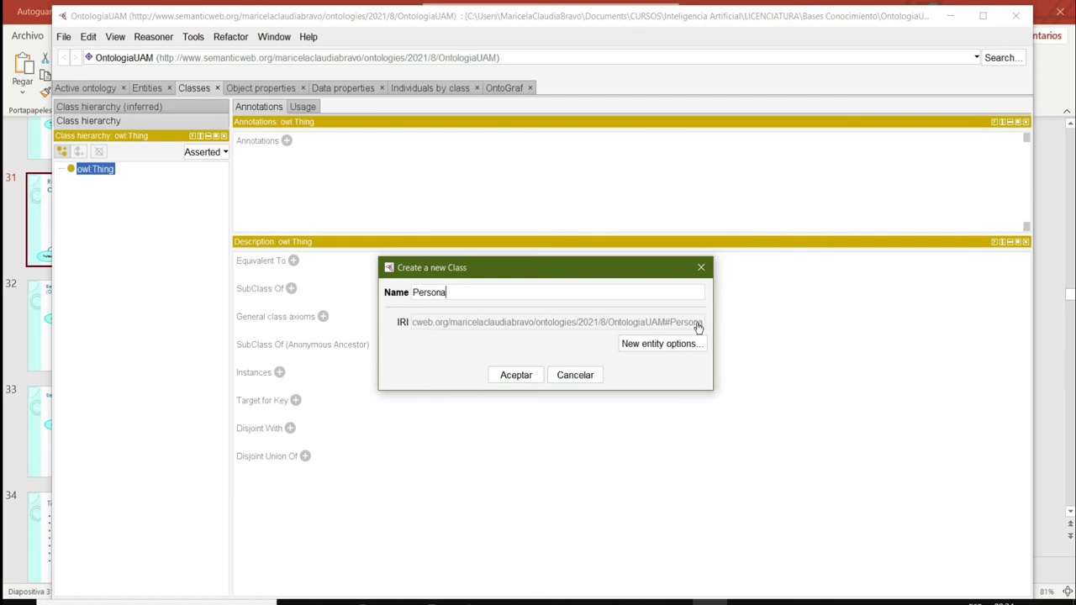
left_click(514, 376)
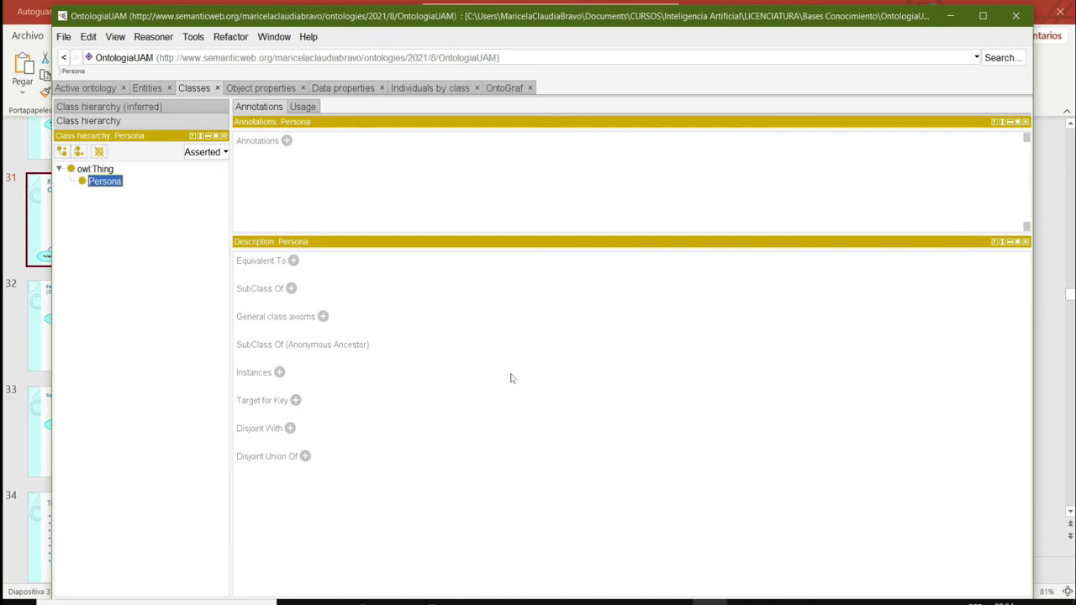
left_click(99, 169)
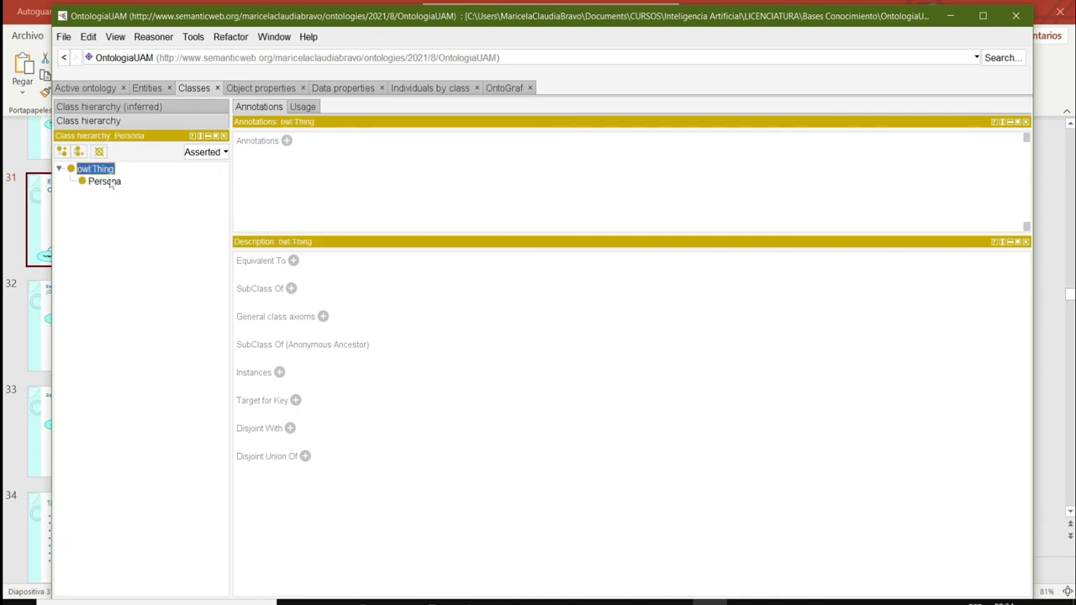